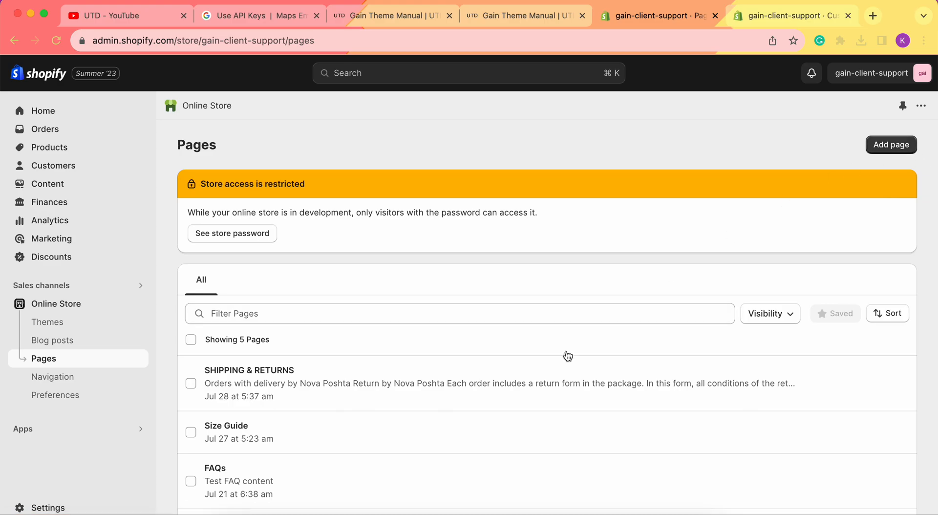
scroll(567, 355, "down", 3)
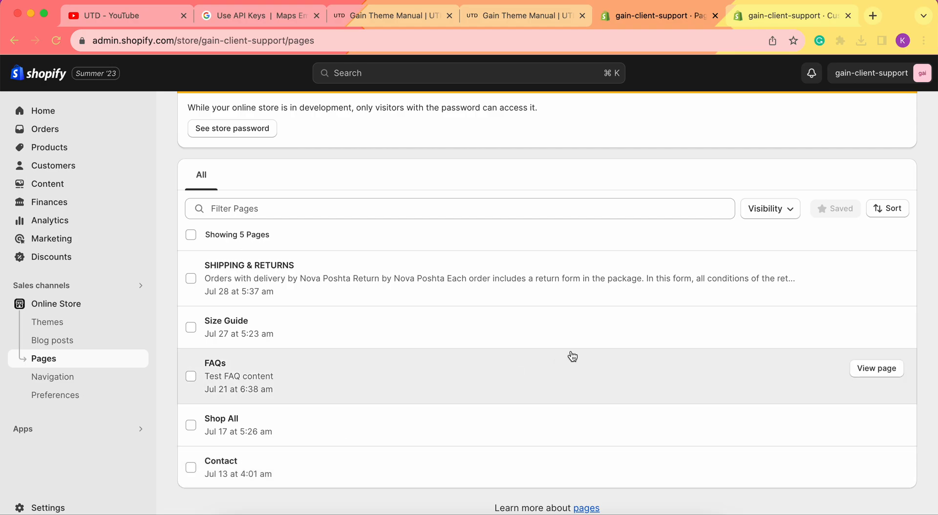
scroll(573, 356, "up", 3)
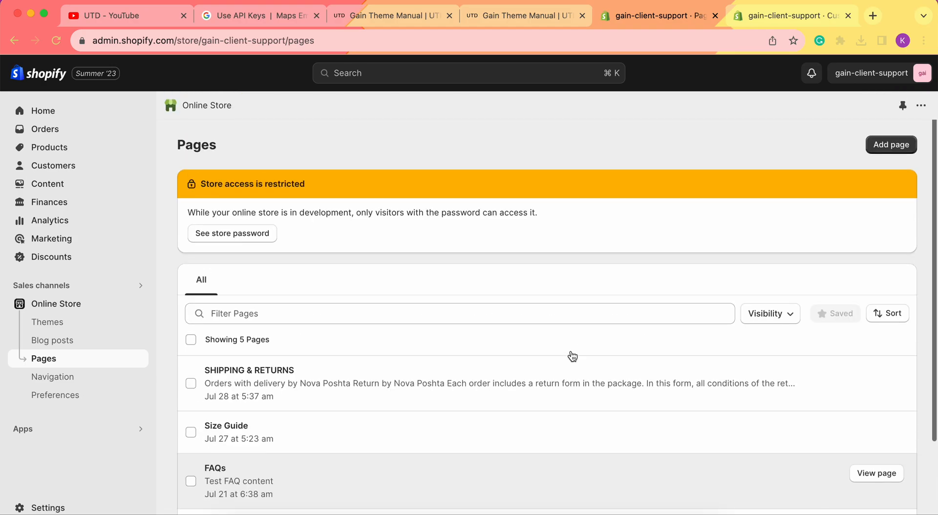
left_click(892, 145)
left_click(325, 203)
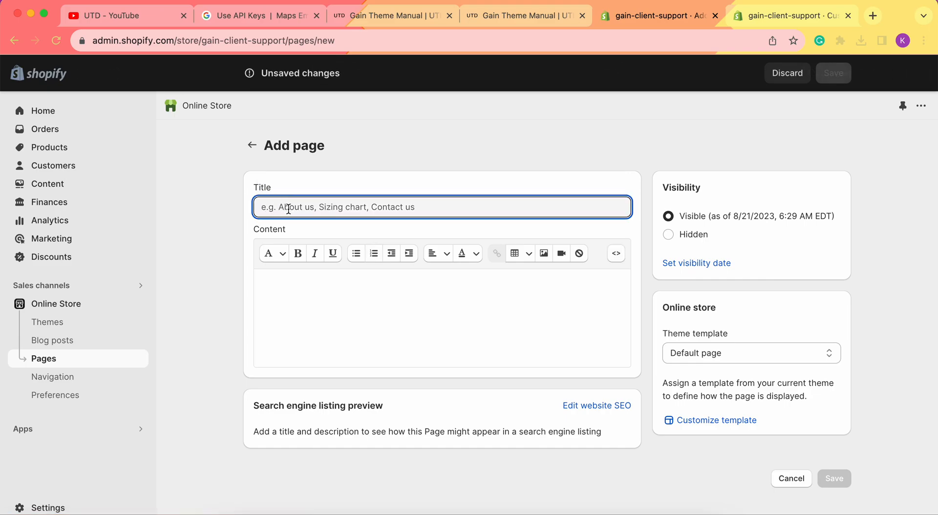
type("Contsct us")
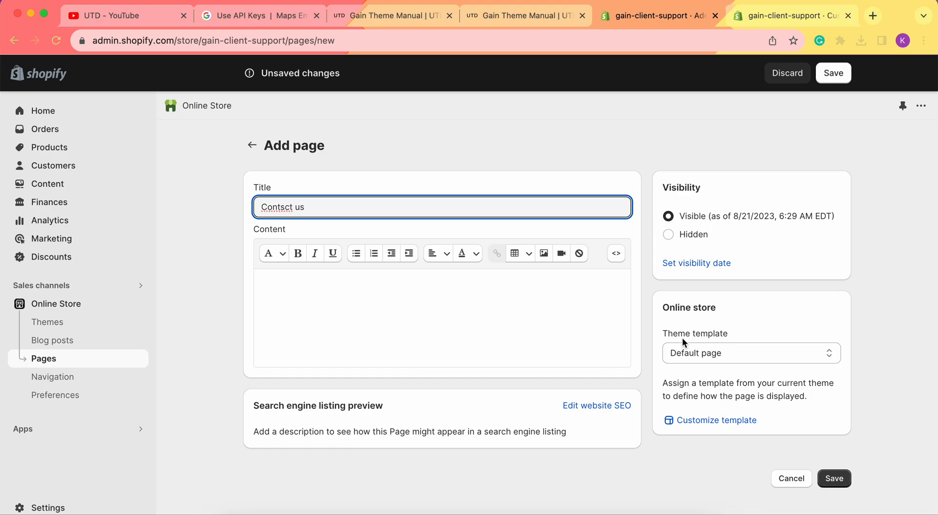
left_click(714, 351)
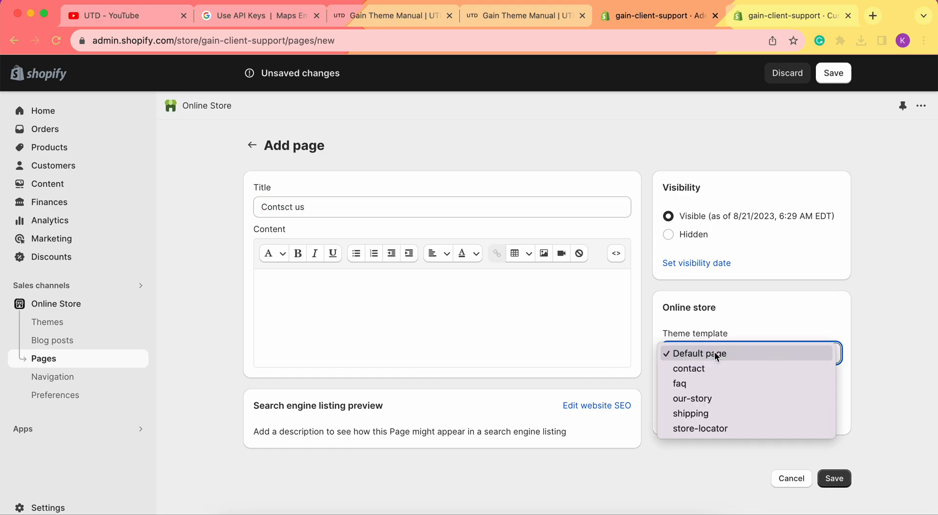
left_click(709, 354)
left_click(356, 318)
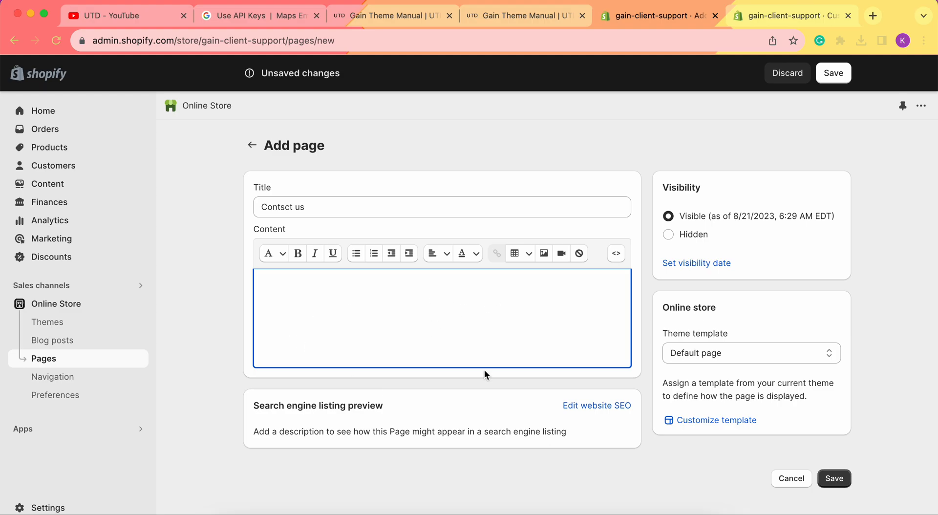
left_click(786, 353)
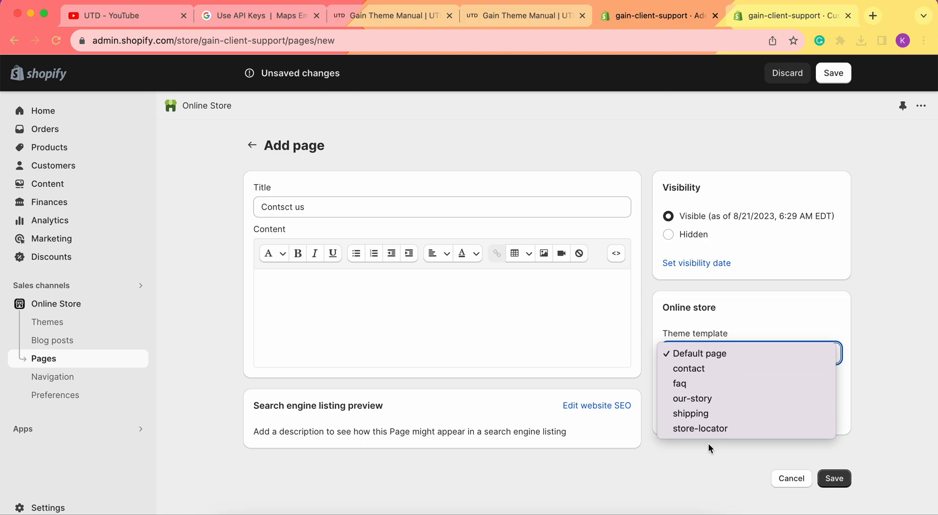
left_click(709, 369)
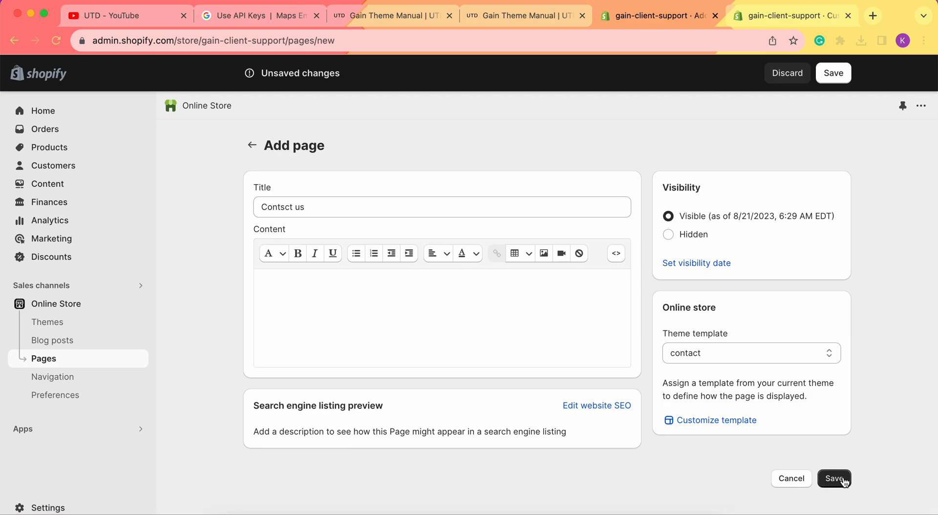
left_click(252, 145)
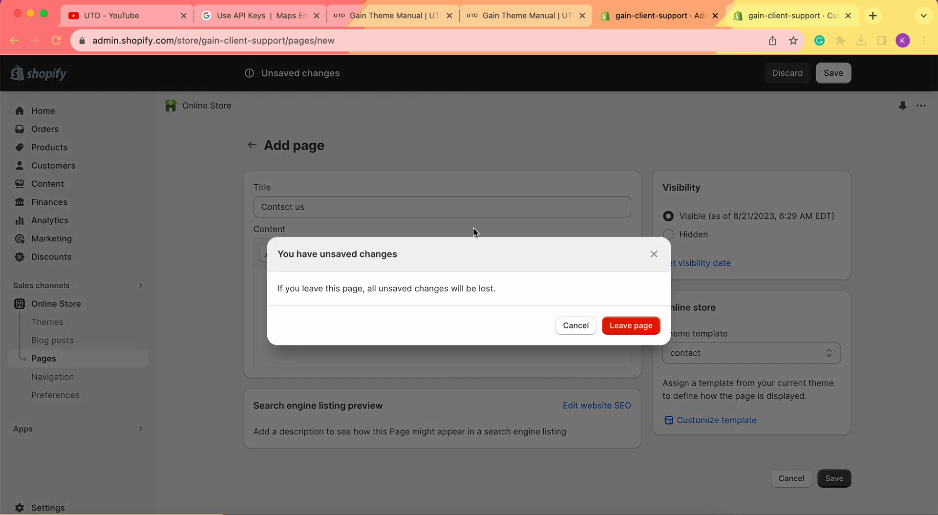
left_click(630, 325)
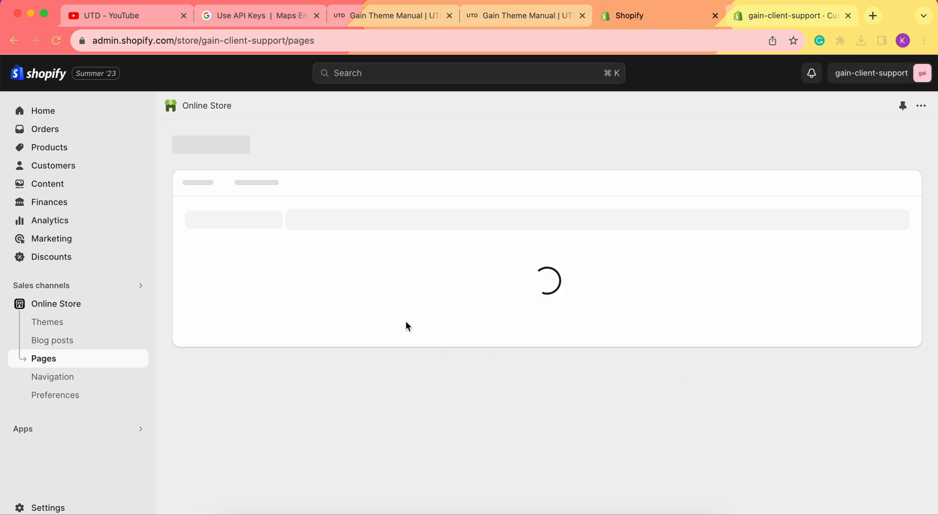
Open the existing Contact page and check which theme template it is assigned.
scroll(241, 412, "down", 2)
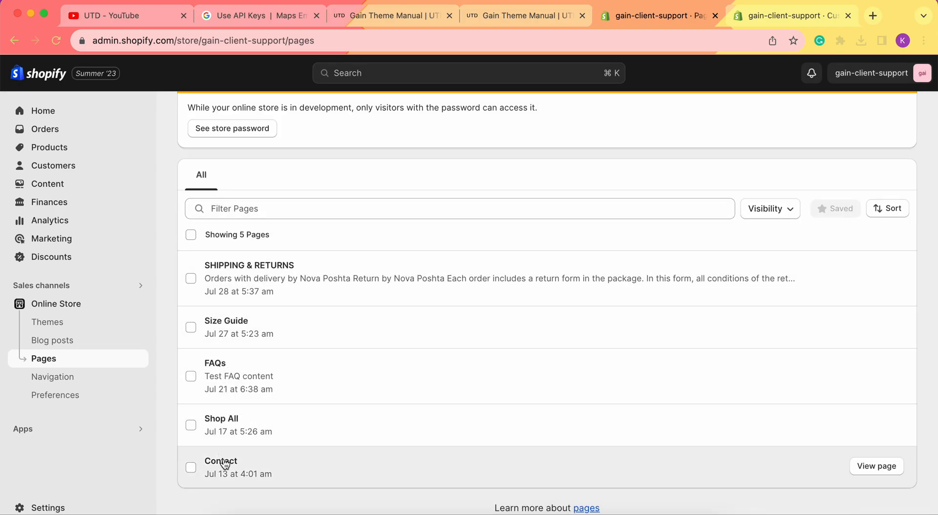
left_click(222, 464)
left_click(343, 300)
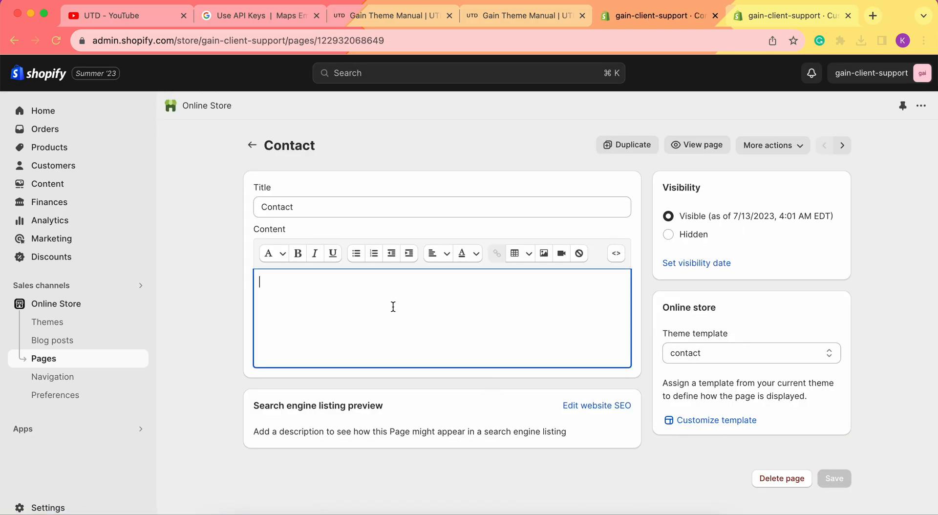
left_click(713, 353)
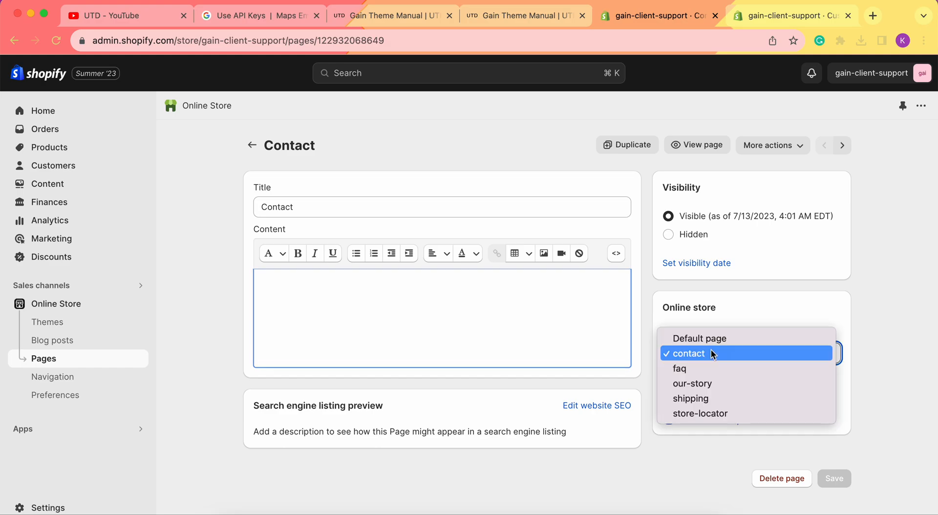
left_click(897, 339)
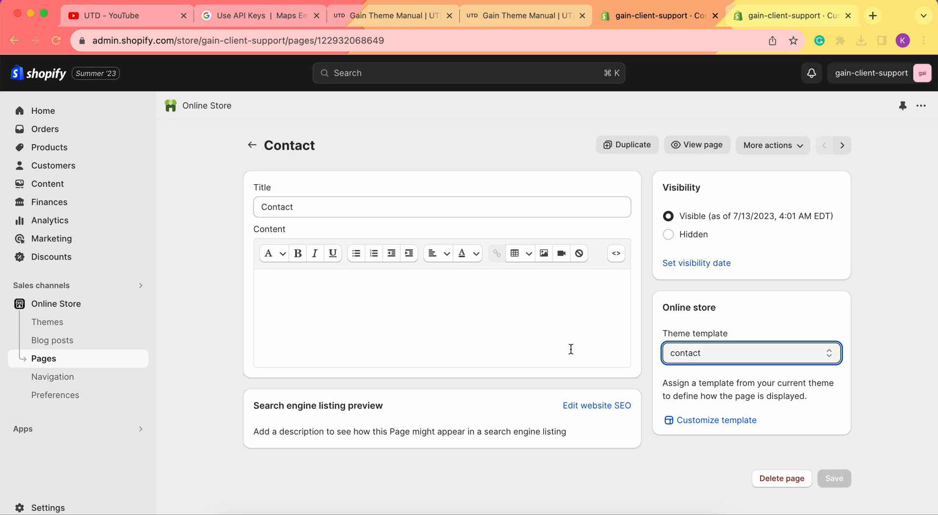
Switch to the theme editor, open the contact page template, and view the page used for its preview.
left_click(796, 17)
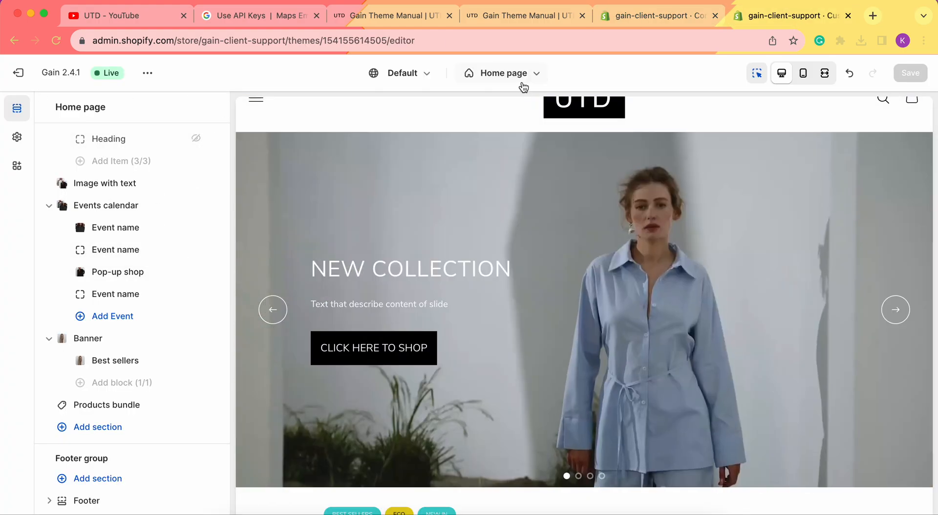
left_click(506, 76)
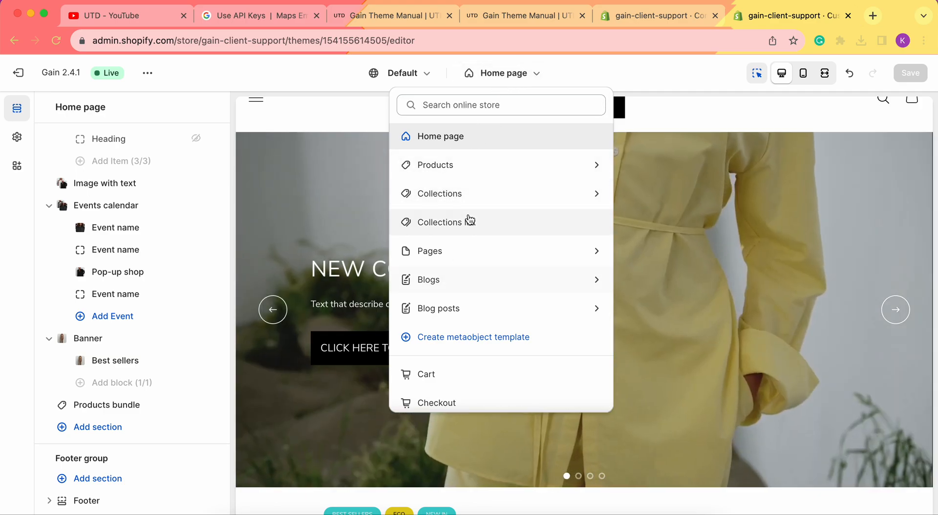
left_click(466, 251)
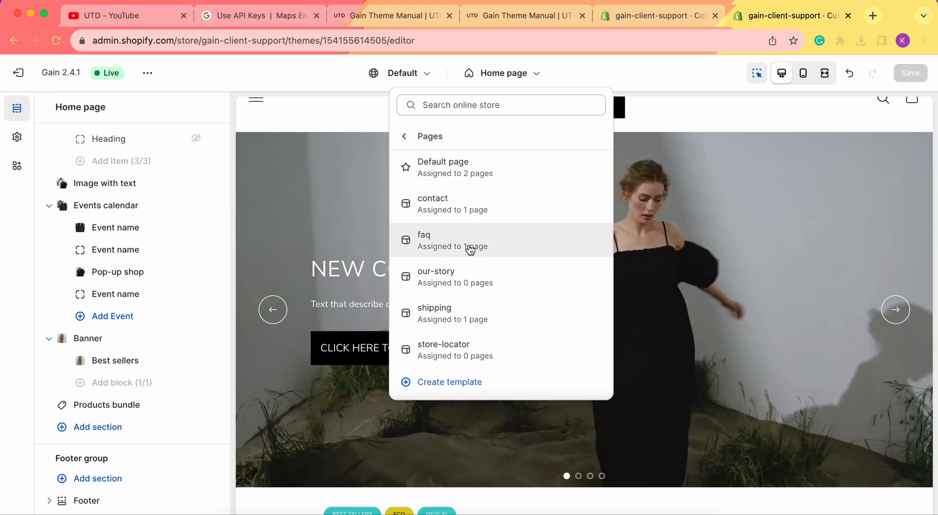
left_click(474, 210)
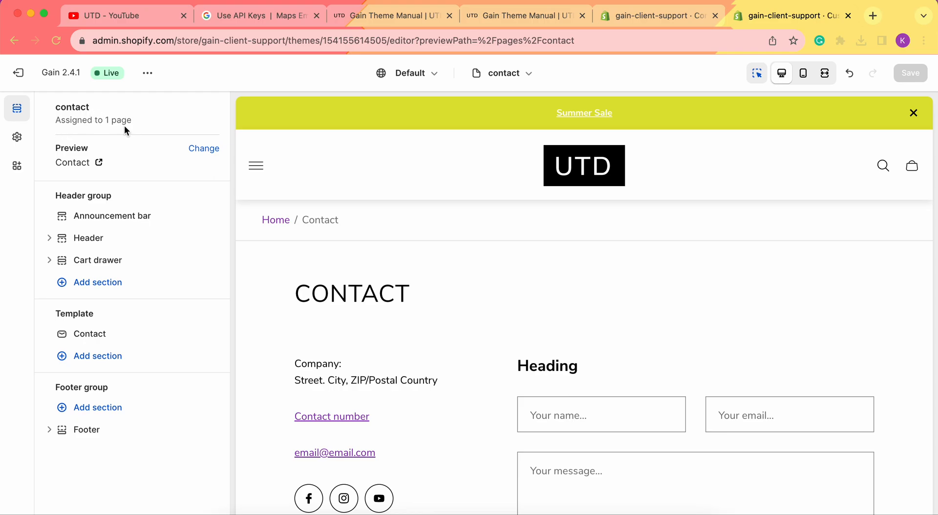
left_click(100, 165)
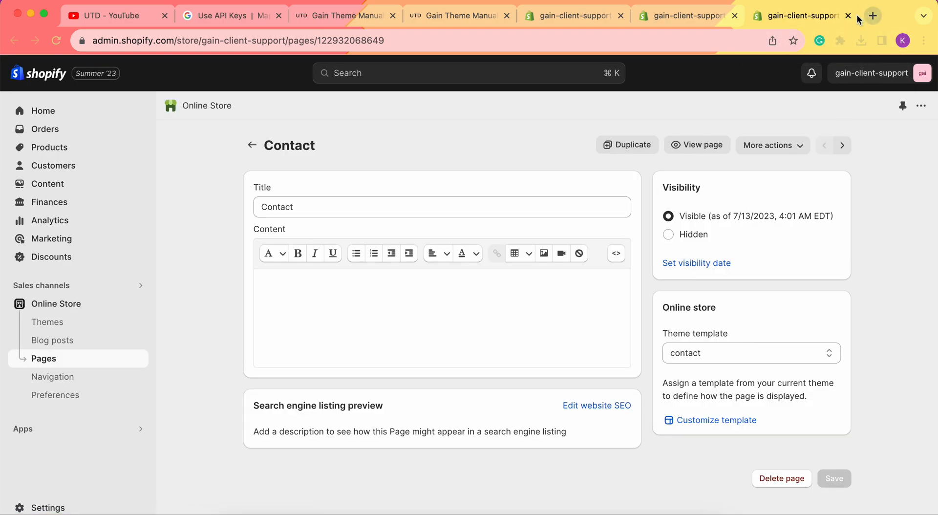
left_click(848, 15)
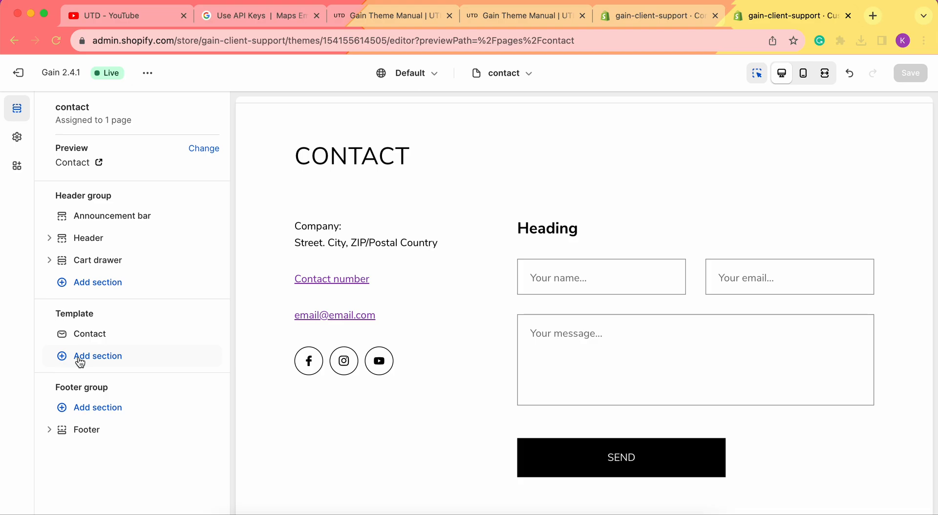
Look over the contact page preview and browse the section types that can be added to the template.
scroll(670, 172, "up", 1)
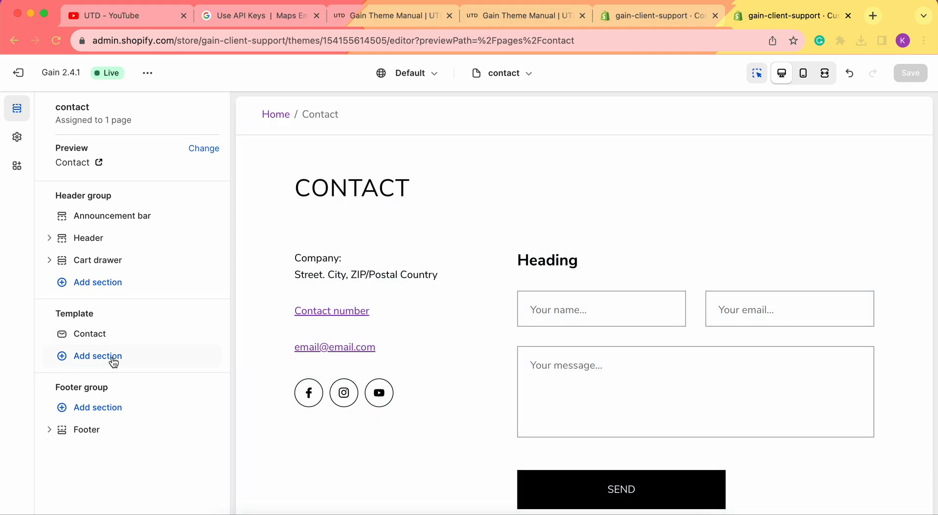
scroll(458, 327, "down", 8)
scroll(457, 328, "up", 4)
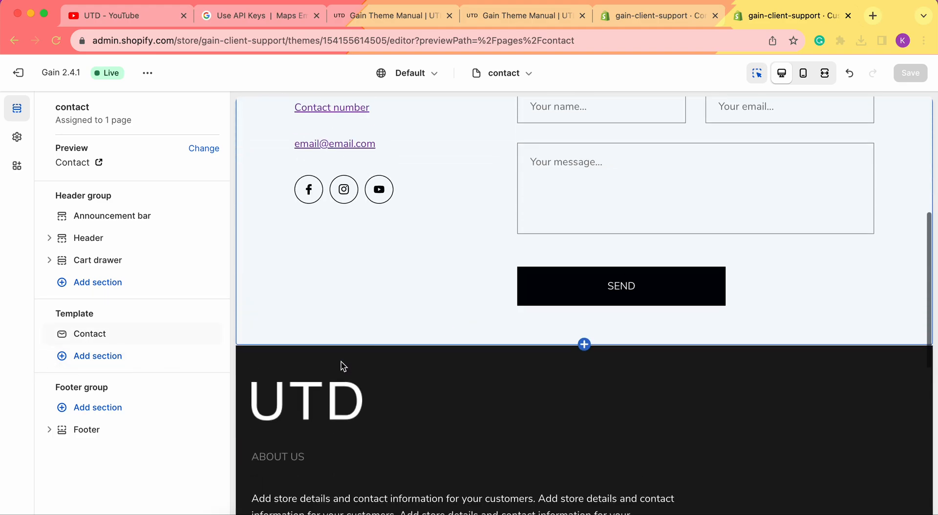
left_click(93, 356)
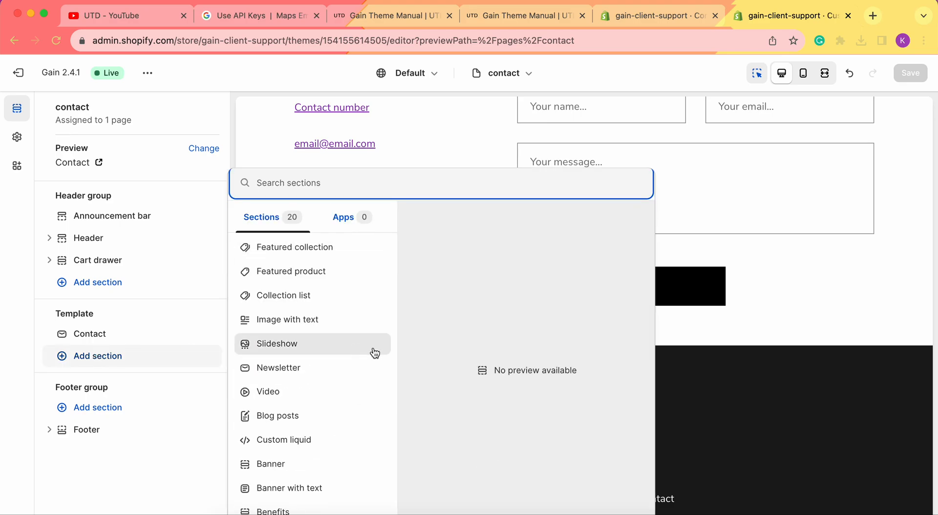
scroll(379, 355, "down", 2)
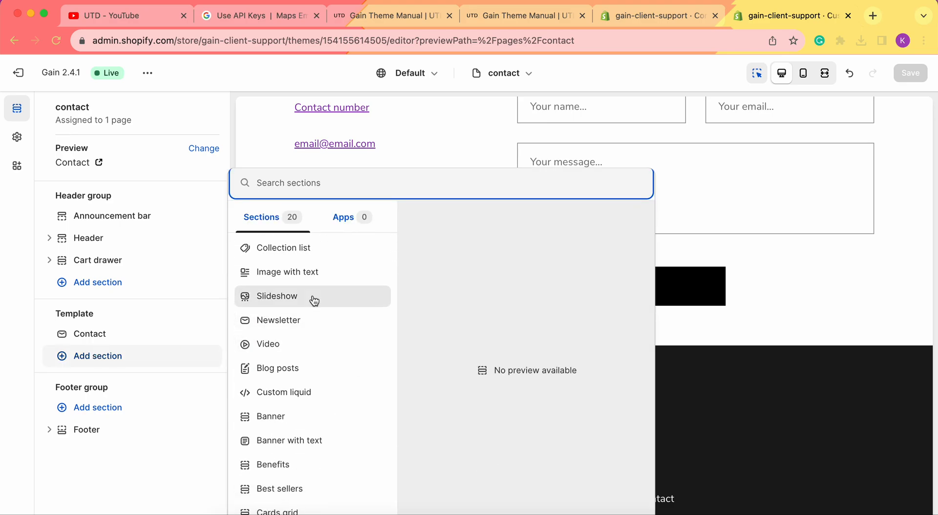
scroll(321, 353, "down", 4)
scroll(321, 358, "down", 2)
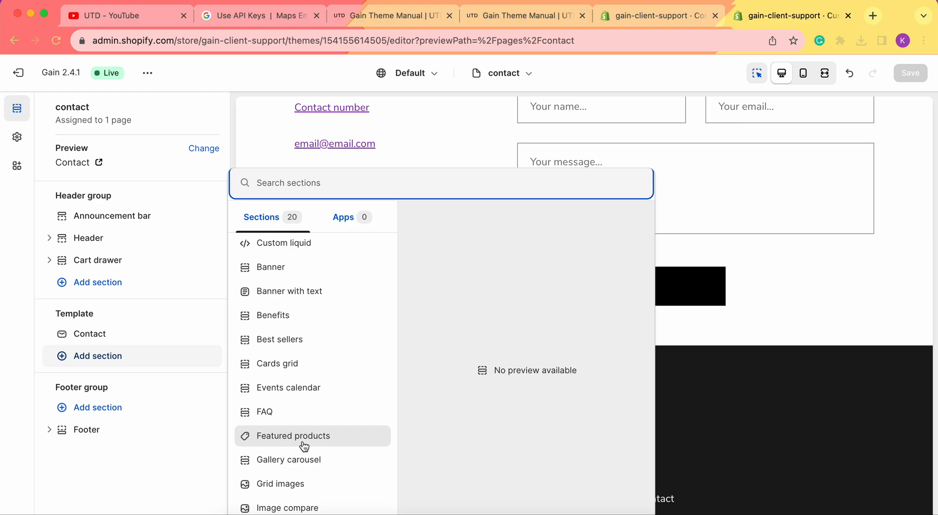
scroll(298, 454, "down", 1)
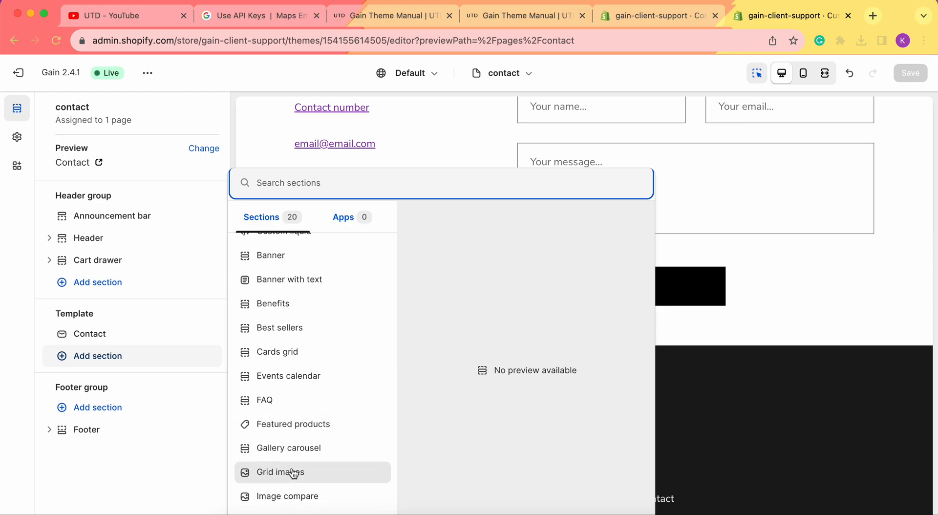
left_click(86, 482)
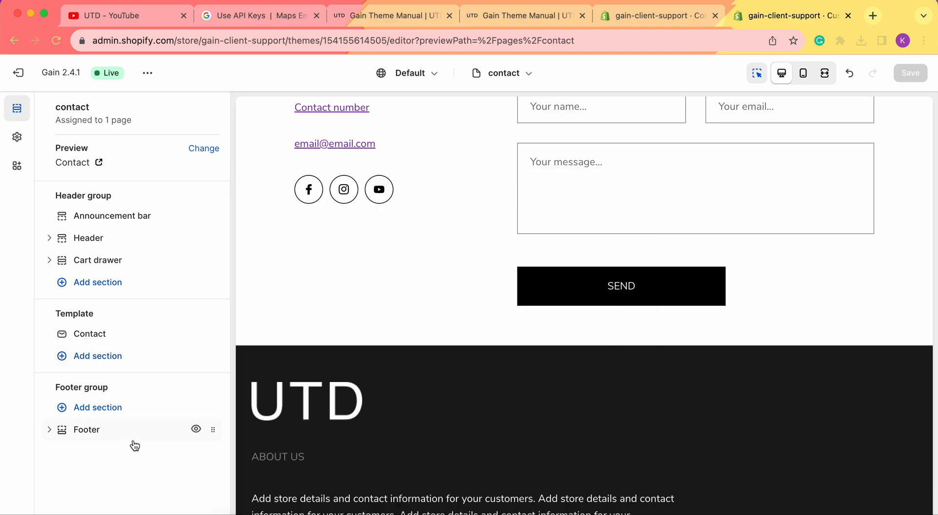
Open the Contact section's settings and set the information heading to "Let's get in touch".
scroll(310, 296, "up", 6)
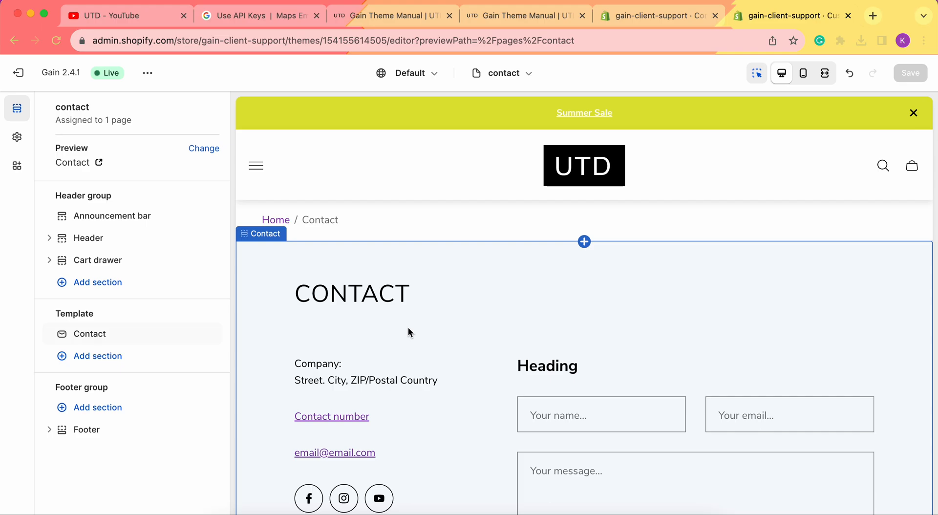
mouse_move(98, 342)
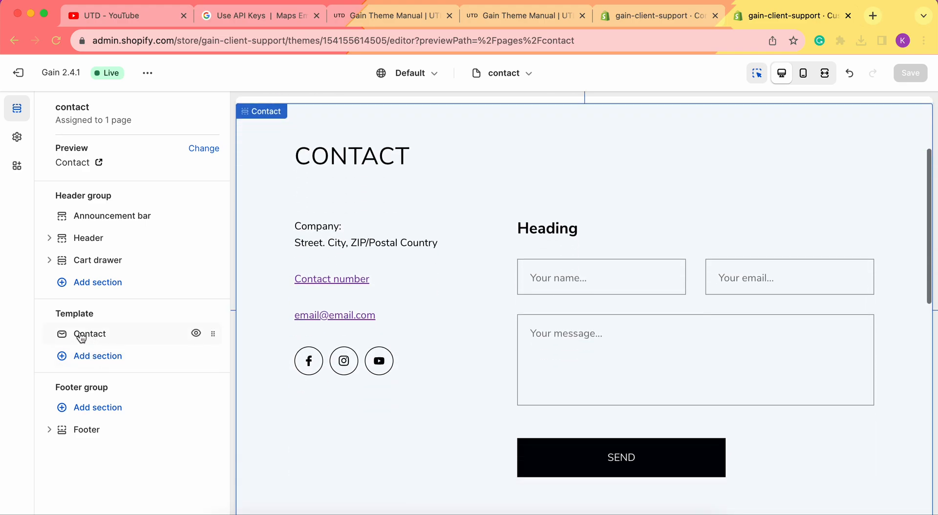
left_click(95, 335)
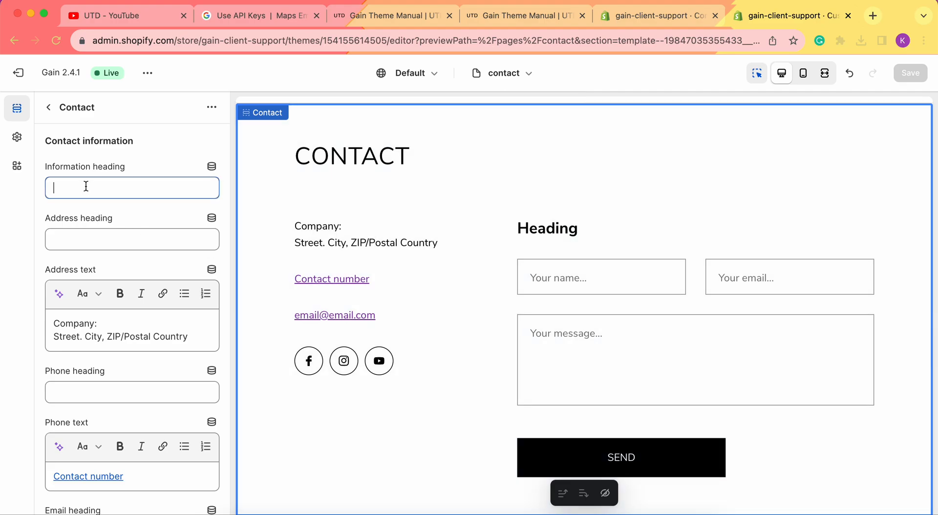
type("Contaact us")
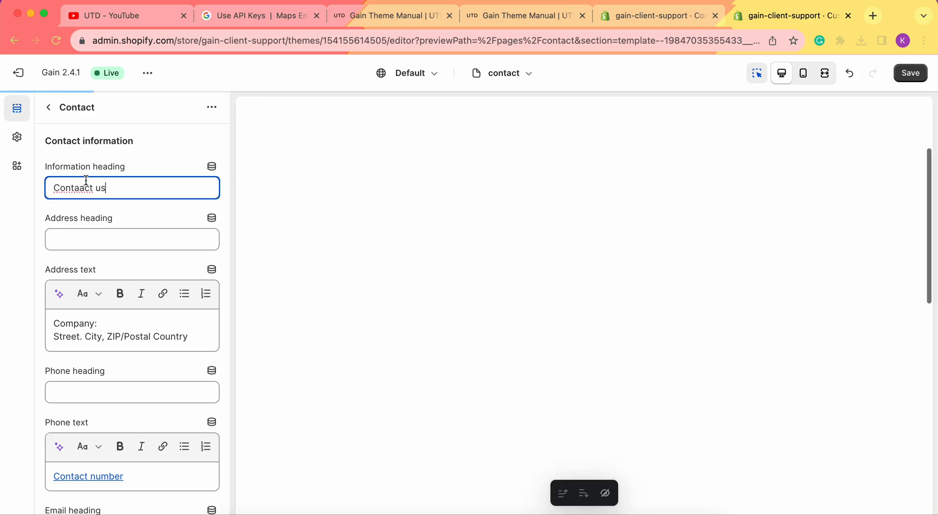
left_click(79, 188)
key("super+a")
type("Let's get")
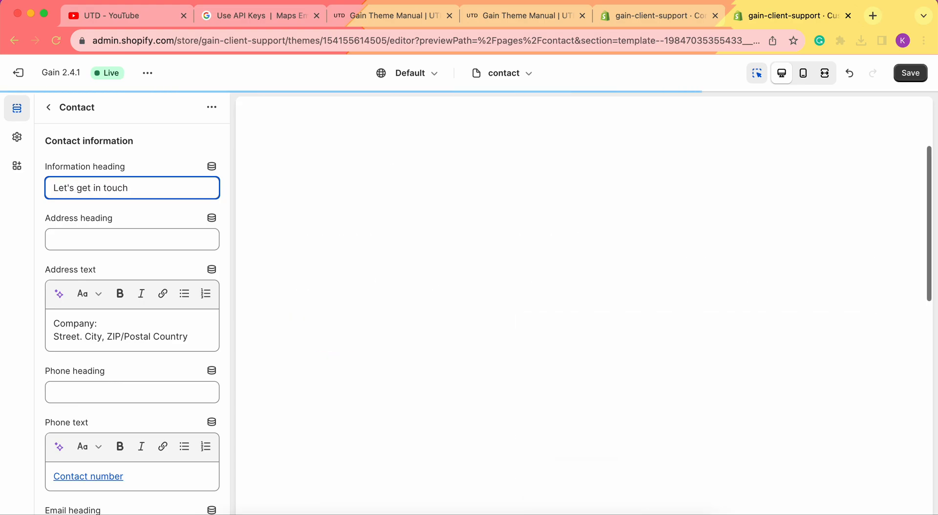
Set the Contact section's address heading to "Address".
left_click(123, 231)
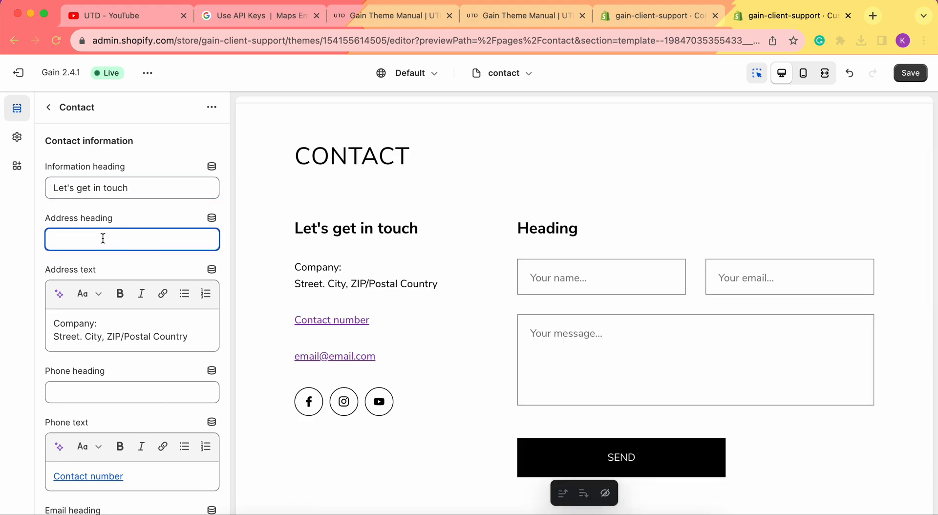
type("Address")
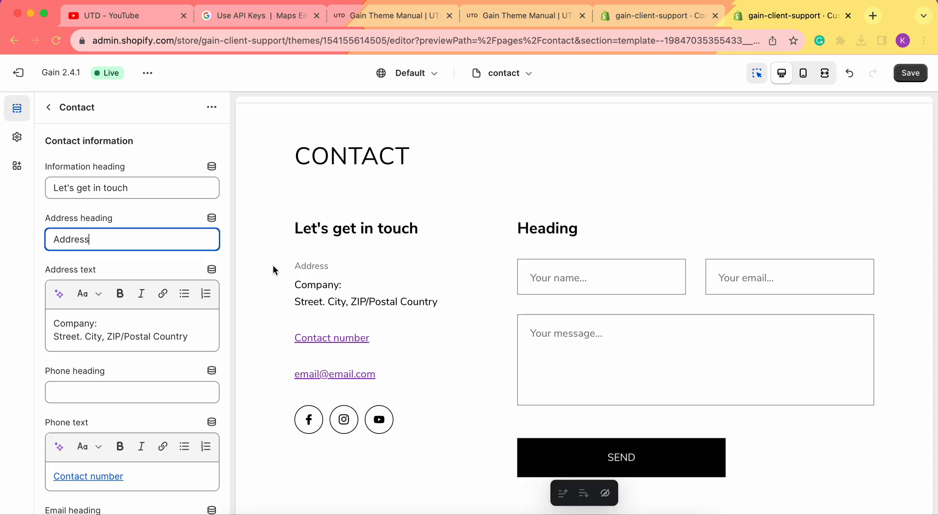
scroll(72, 283, "down", 2)
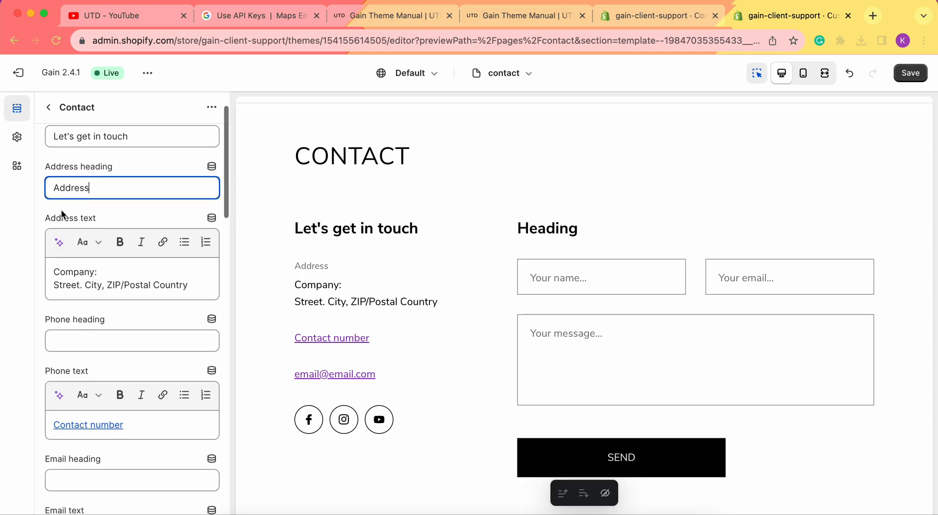
Try bold formatting on the whole placeholder address text and check the options for inserting a link on it.
left_click_drag(51, 268, 215, 283)
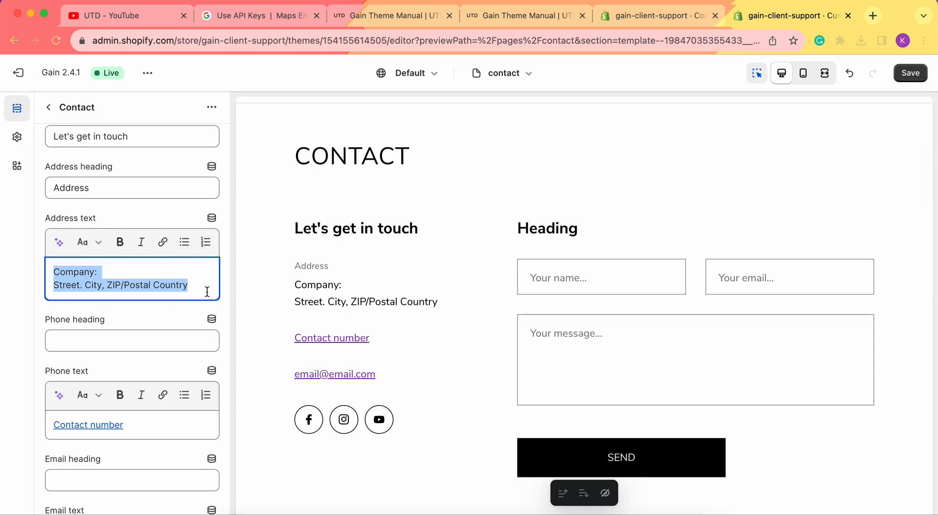
left_click(128, 248)
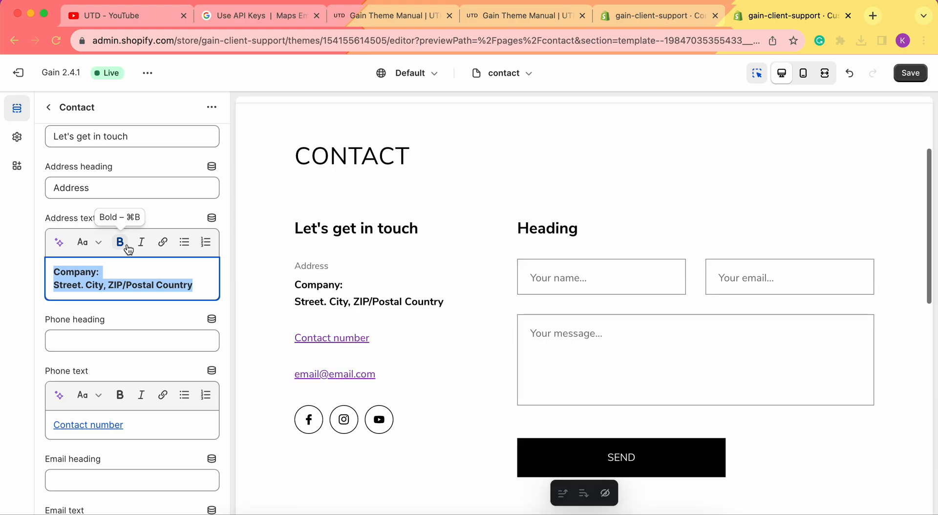
left_click(164, 243)
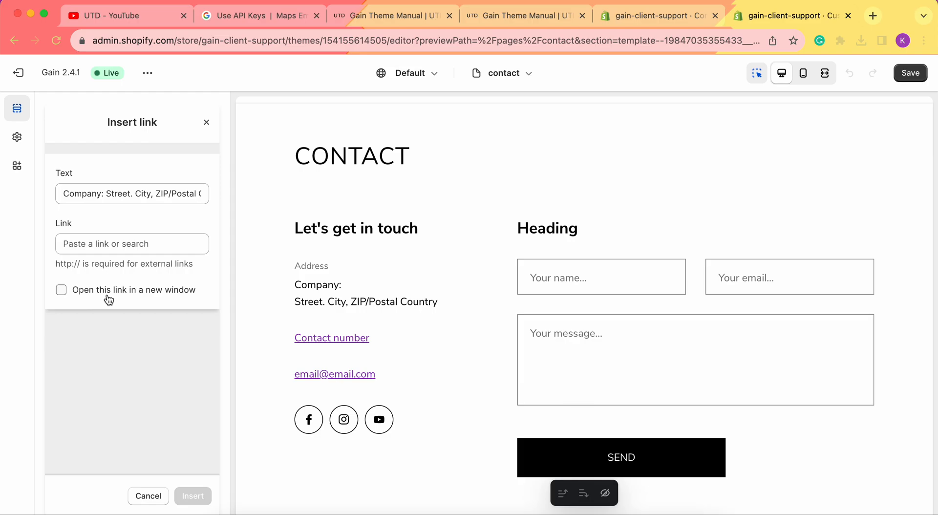
left_click(207, 122)
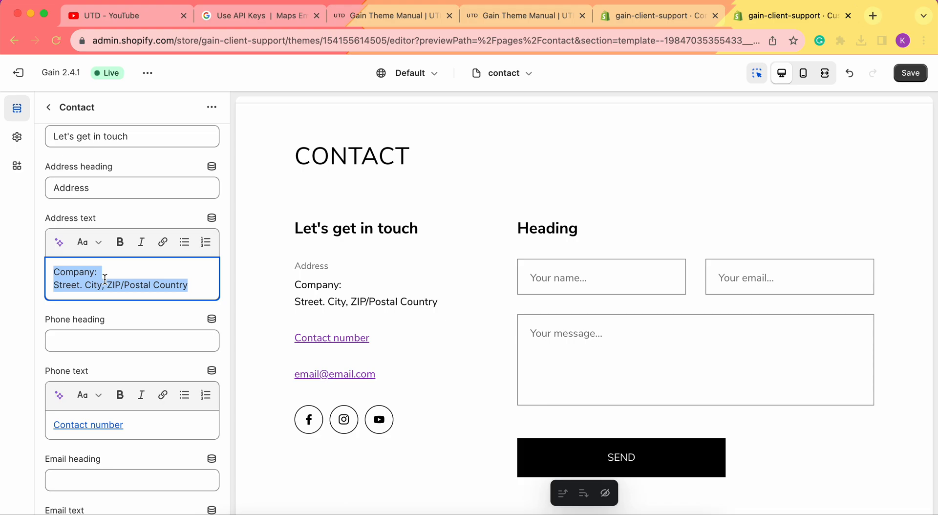
Replace the selected placeholder address text with the store's postal address.
type("99 ")
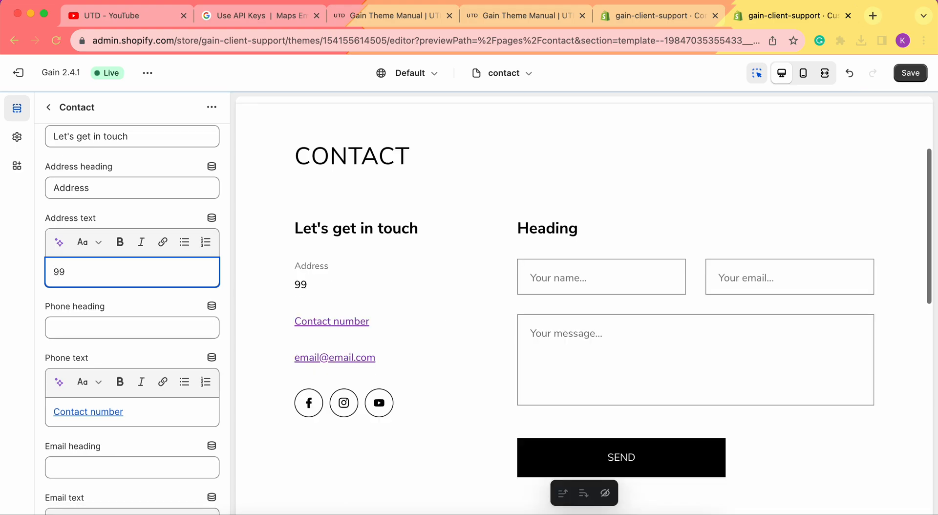
type("St")
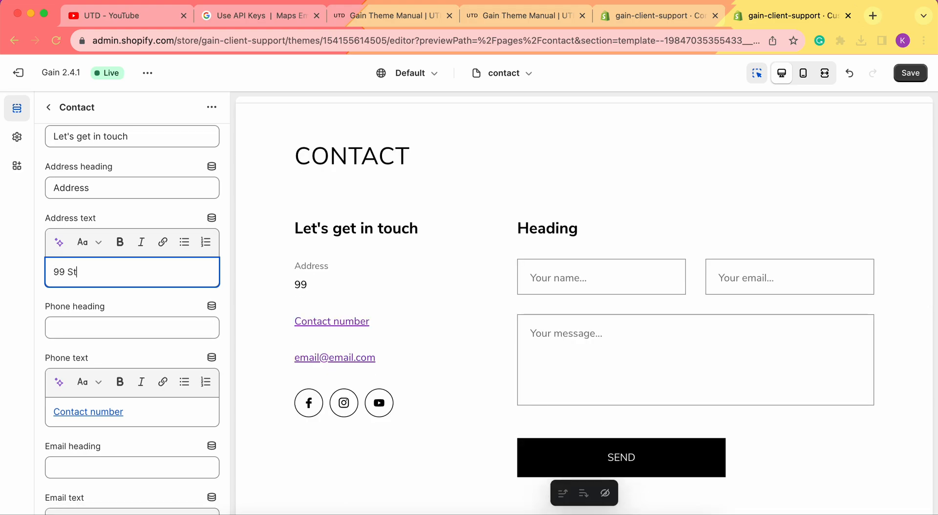
type(", NY, NY")
Set the Contact section's phone heading to "Call us".
scroll(98, 315, "down", 2)
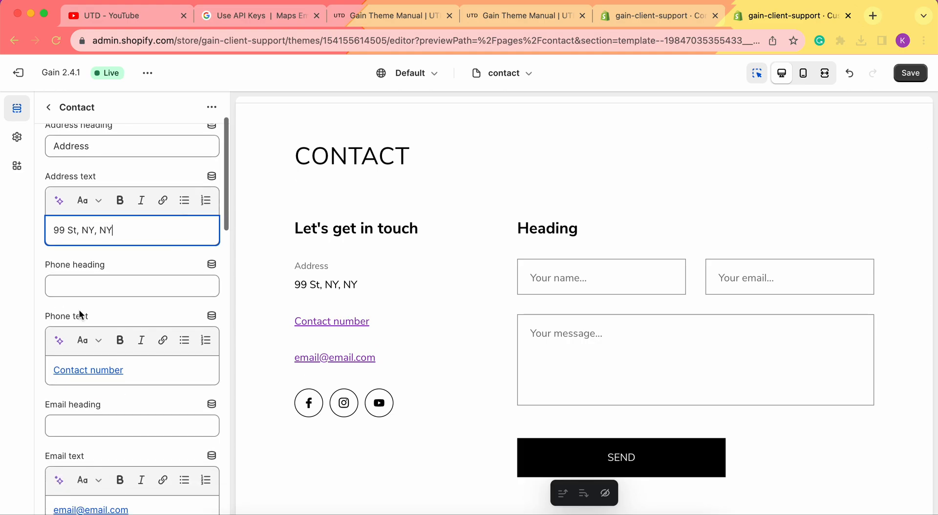
left_click(110, 285)
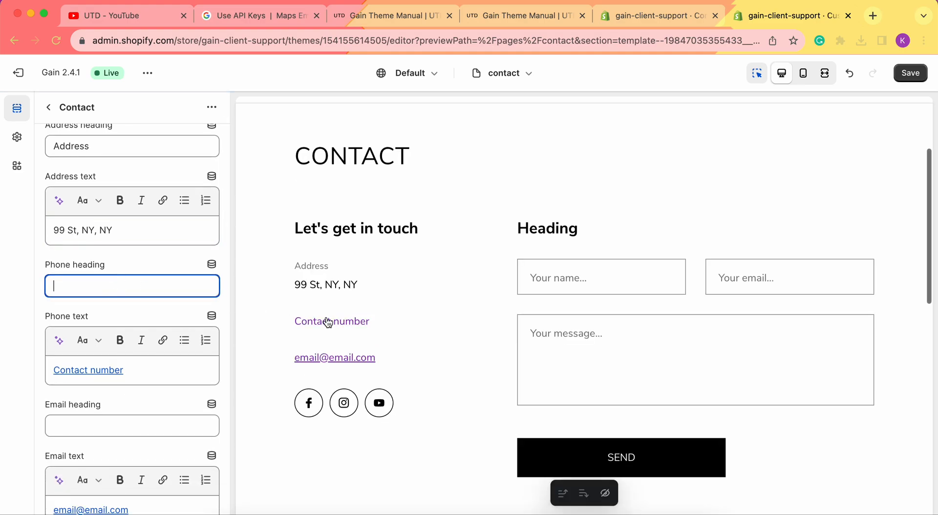
type("C")
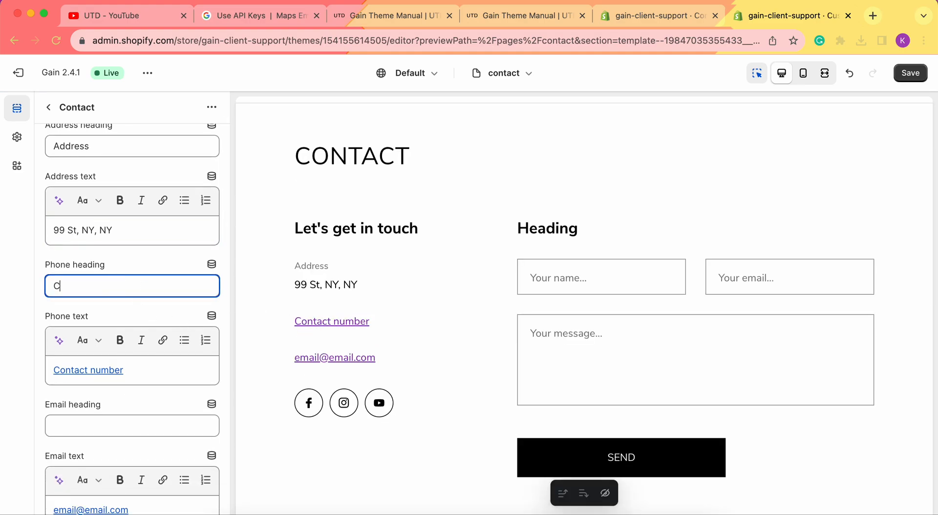
type("all us")
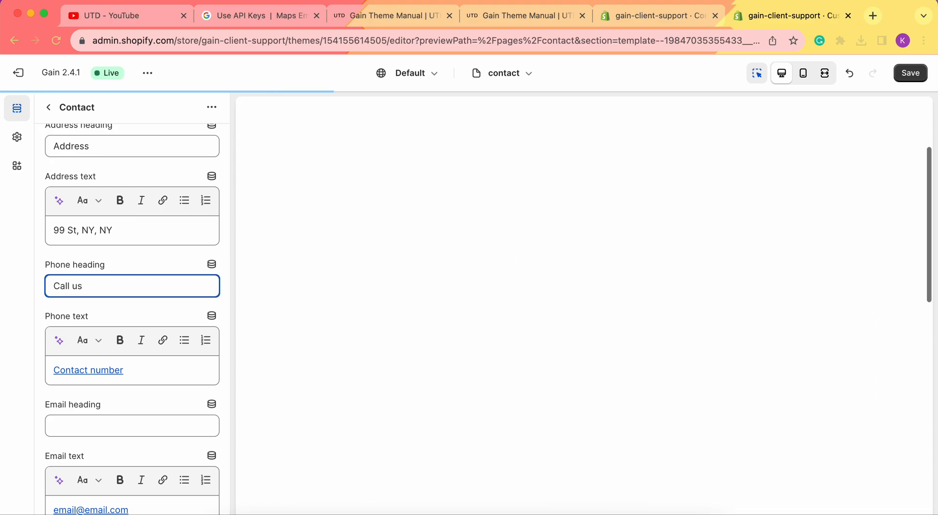
Replace the linked placeholder in the phone text with the store's phone number.
scroll(138, 329, "down", 2)
left_click(139, 326)
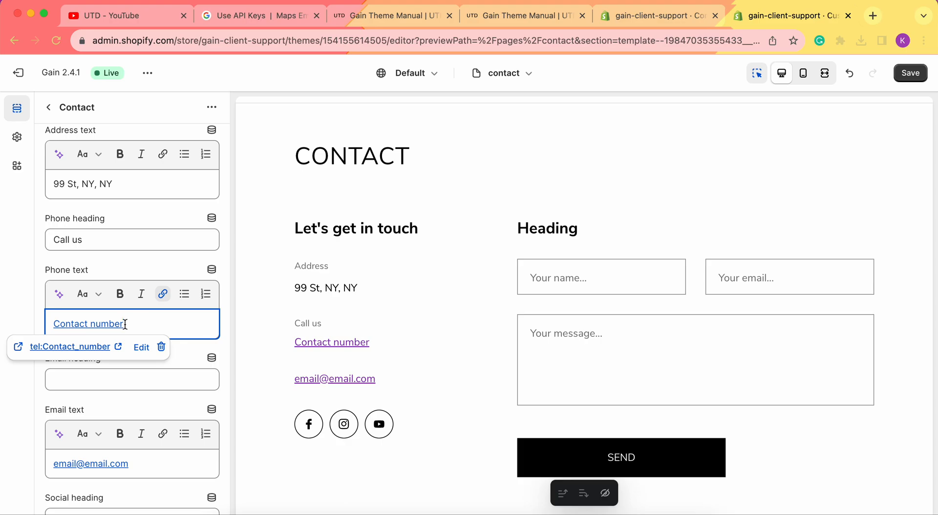
left_click_drag(132, 324, 1, 315)
type("+1")
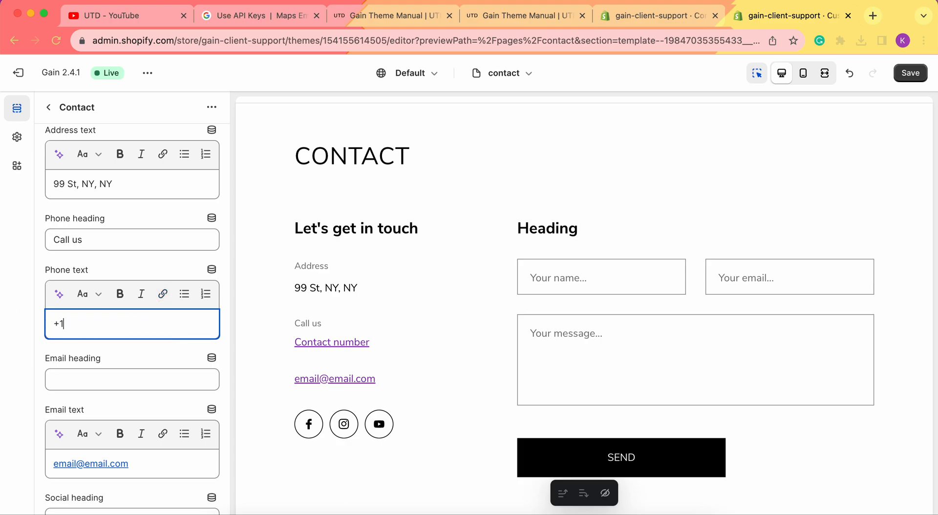
type("0000000000")
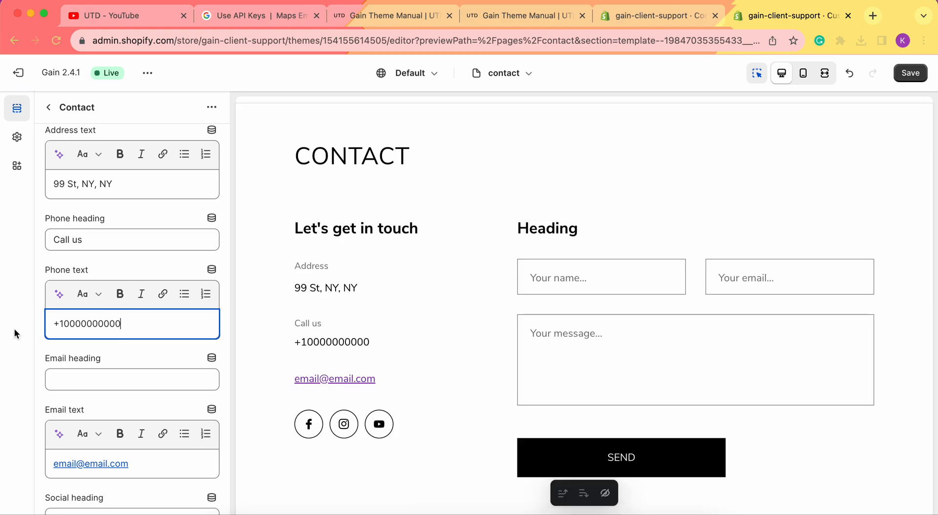
Set the email heading to "Email us" and check the link behind the email text.
left_click(89, 385)
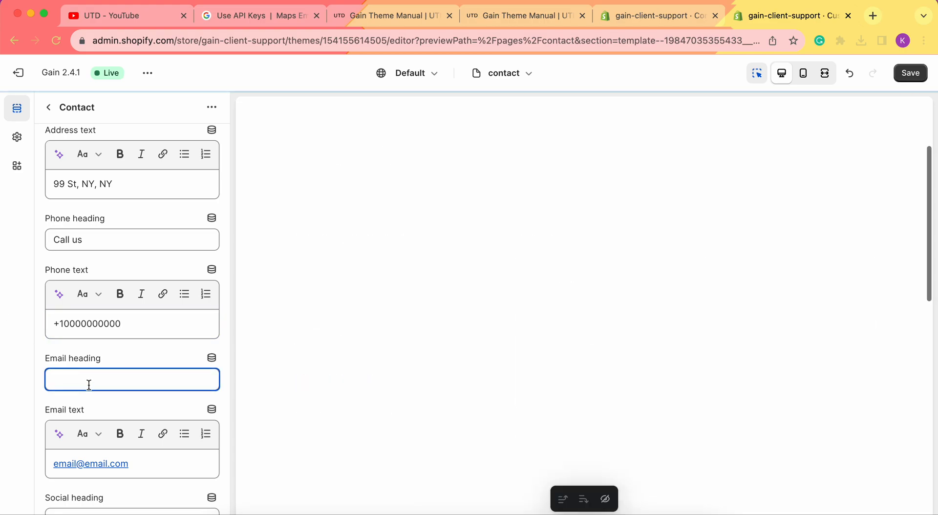
type("Email us")
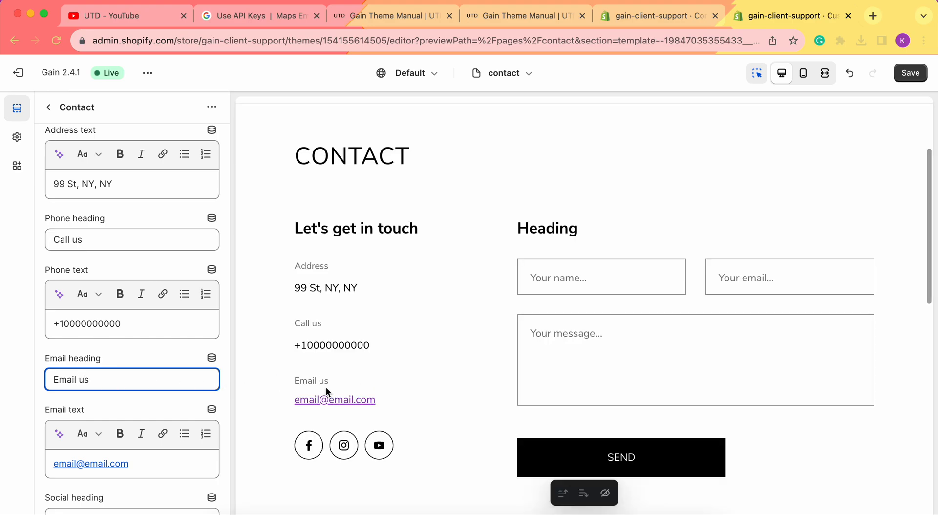
scroll(142, 391, "down", 3)
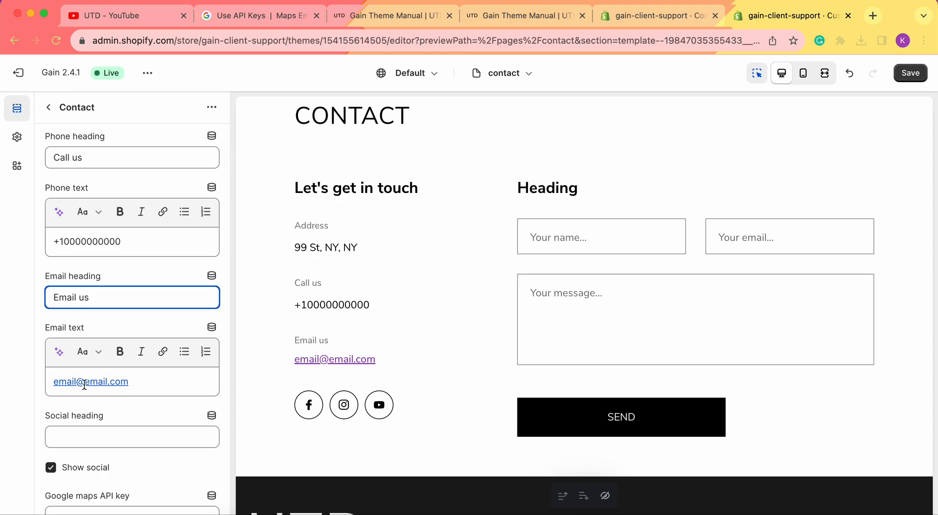
left_click(170, 385)
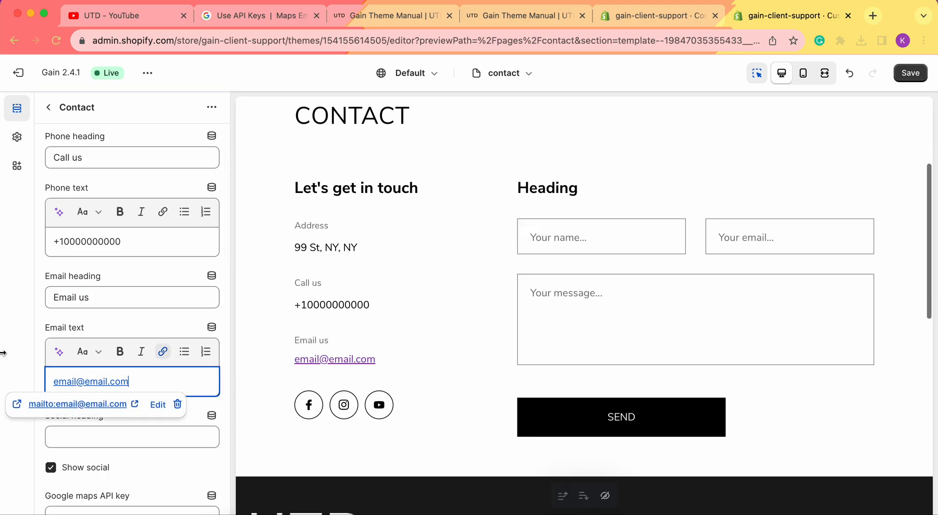
left_click(237, 349)
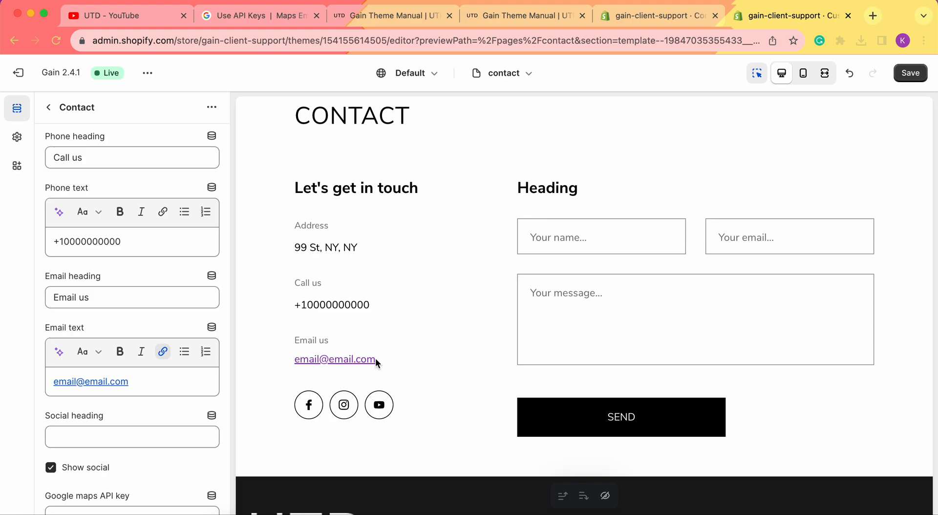
Set the Contact section's social heading to "Follow us".
scroll(47, 312, "down", 3)
left_click(124, 313)
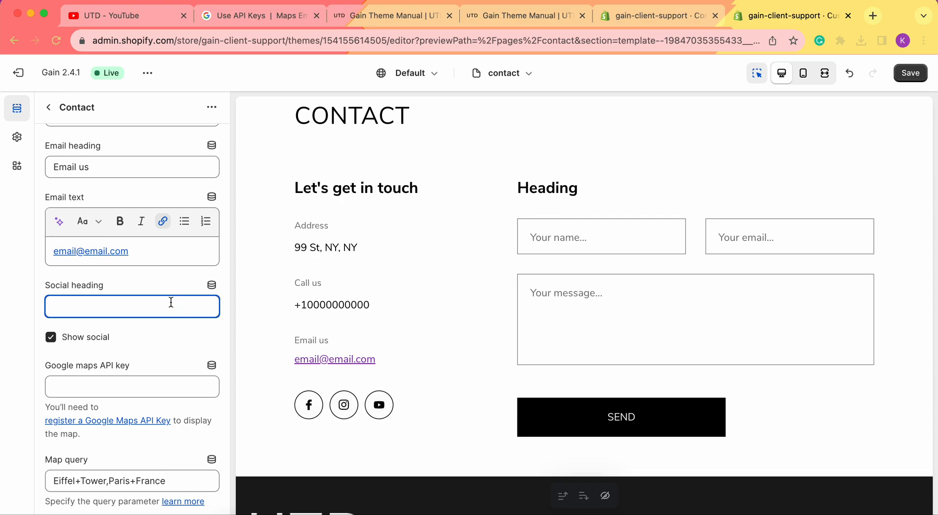
type("Follow us")
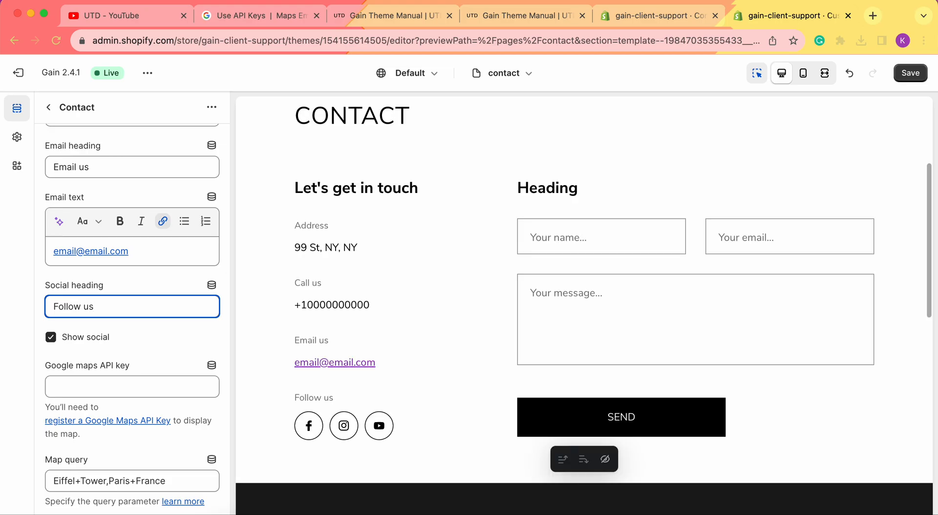
Turn off the Contact section's Show social option and turn it back on.
scroll(107, 310, "down", 3)
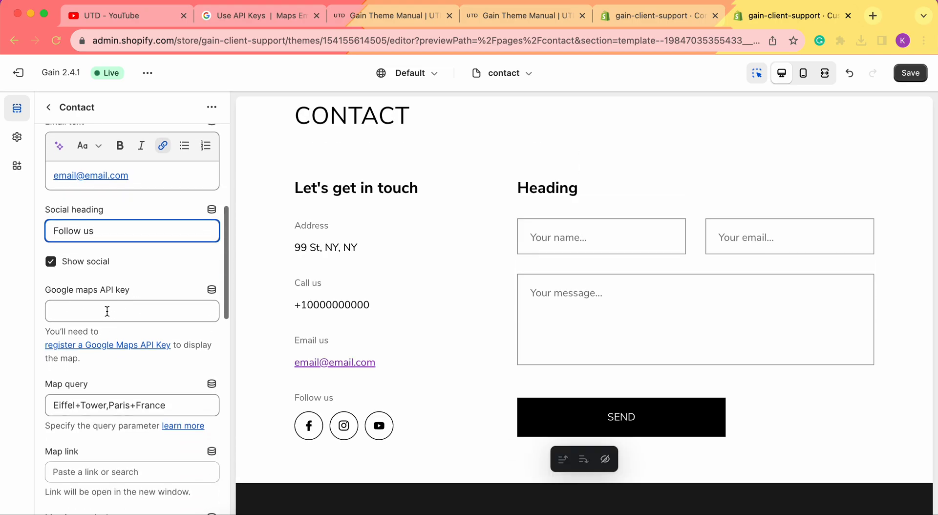
left_click(62, 261)
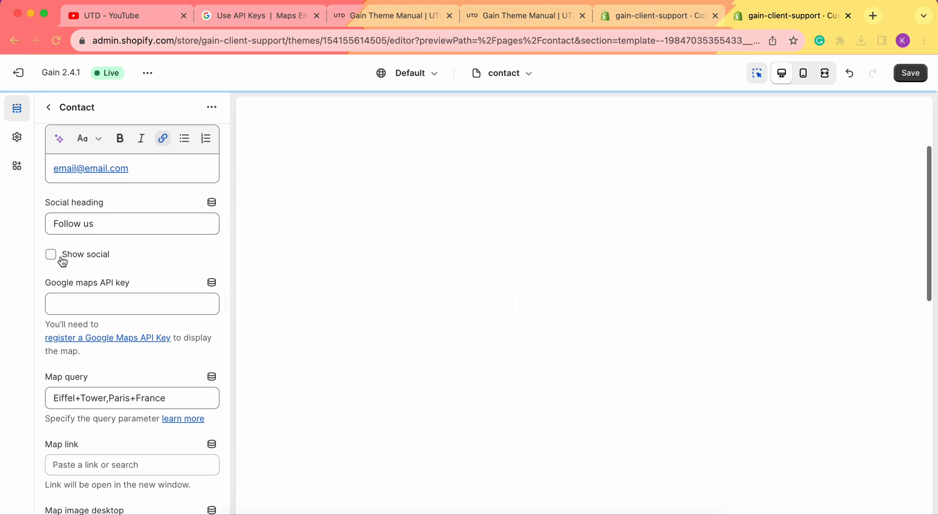
left_click(62, 261)
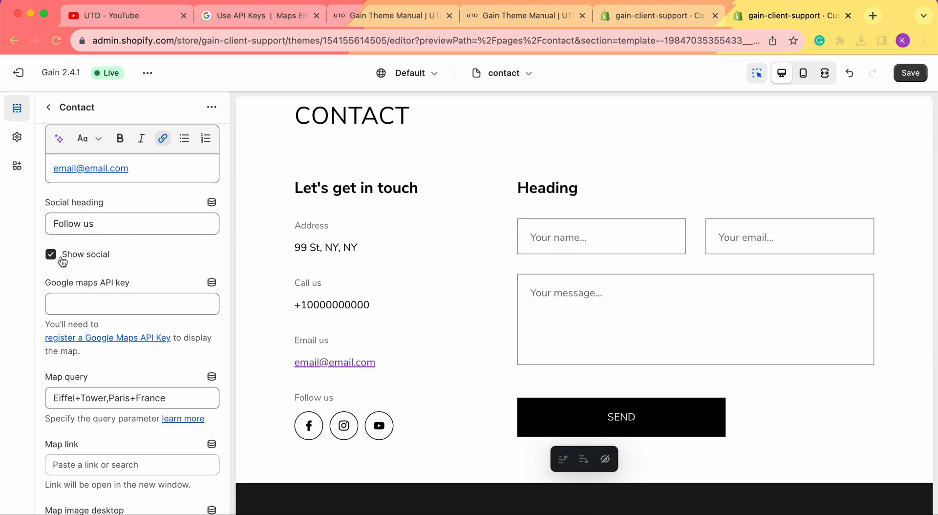
Expand the Contact section's theme settings and look over the social media link fields, from Twitter to TikTok.
scroll(110, 354, "down", 12)
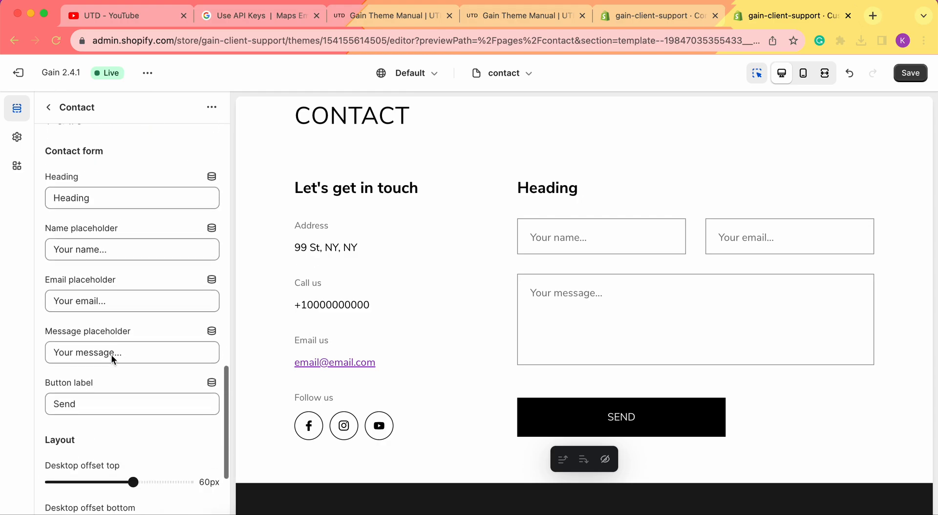
left_click(146, 468)
scroll(78, 182, "down", 7)
scroll(118, 260, "up", 2)
scroll(83, 194, "down", 1)
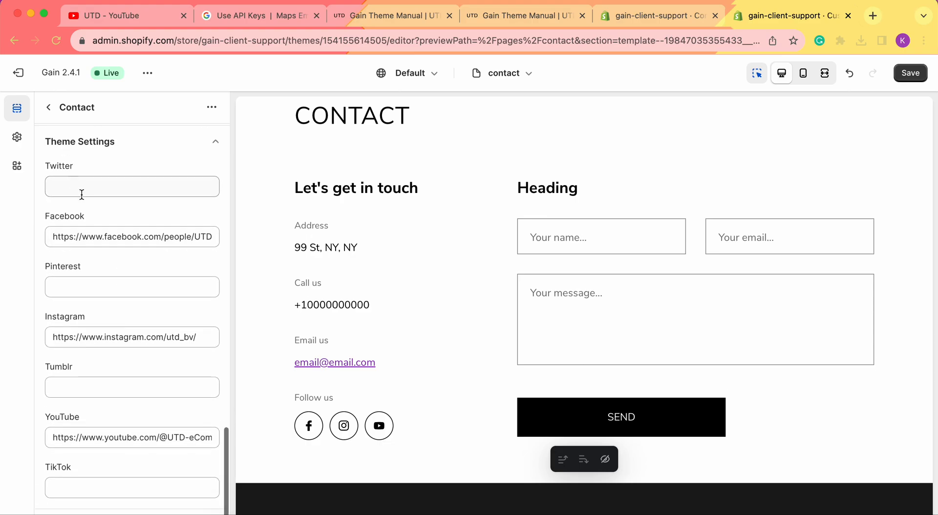
left_click(97, 239)
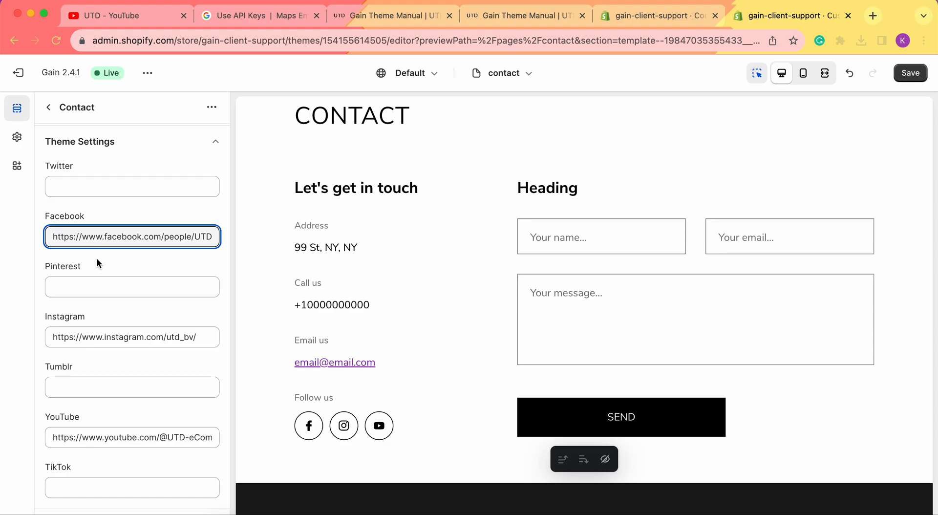
scroll(107, 341, "down", 1)
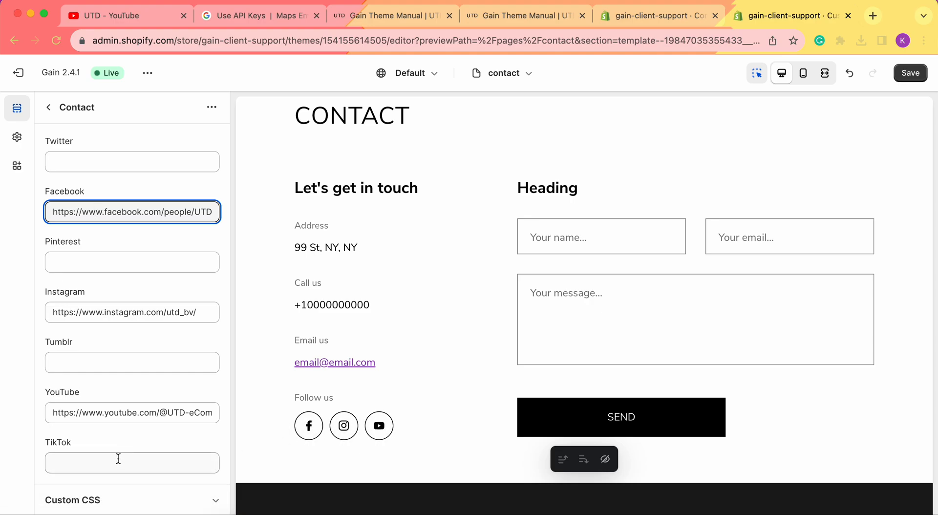
scroll(89, 389, "up", 2)
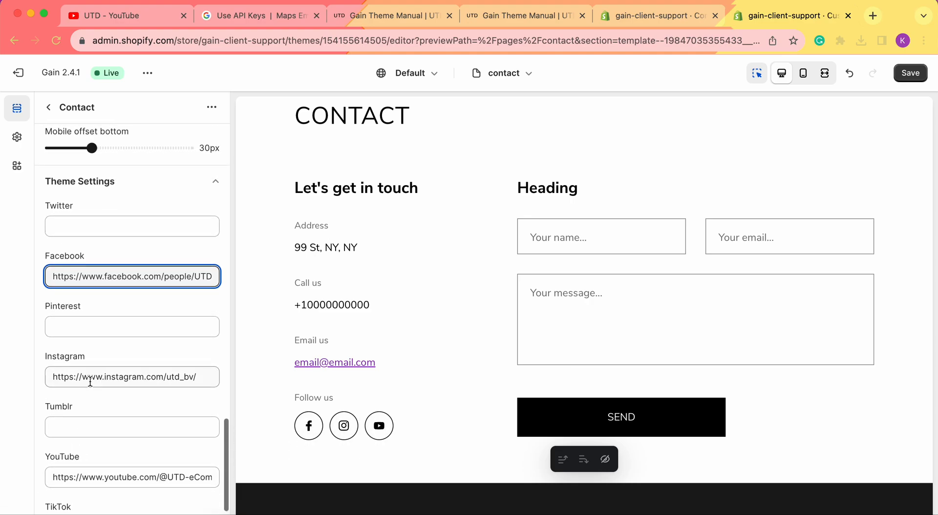
left_click(98, 228)
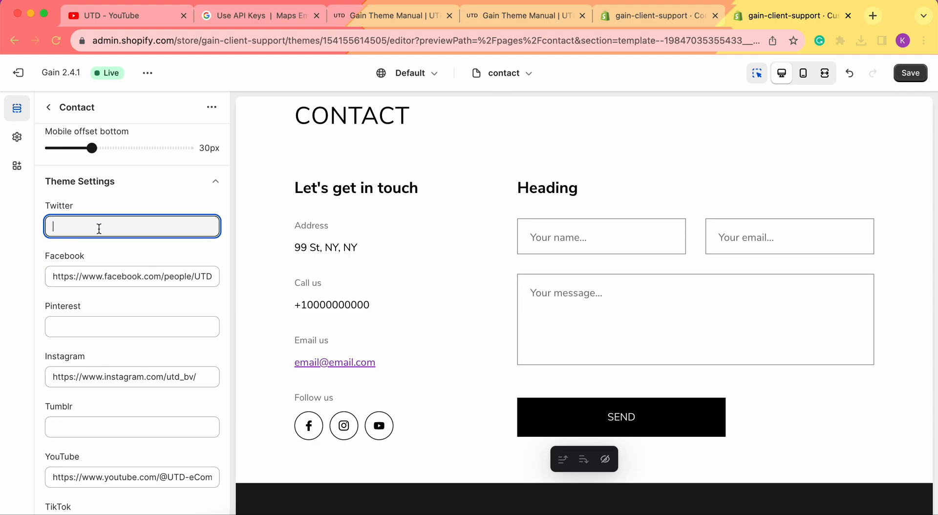
left_click(119, 325)
left_click(200, 183)
Review the Contact section's Google Maps and map image settings alongside the contact page preview.
scroll(201, 183, "up", 15)
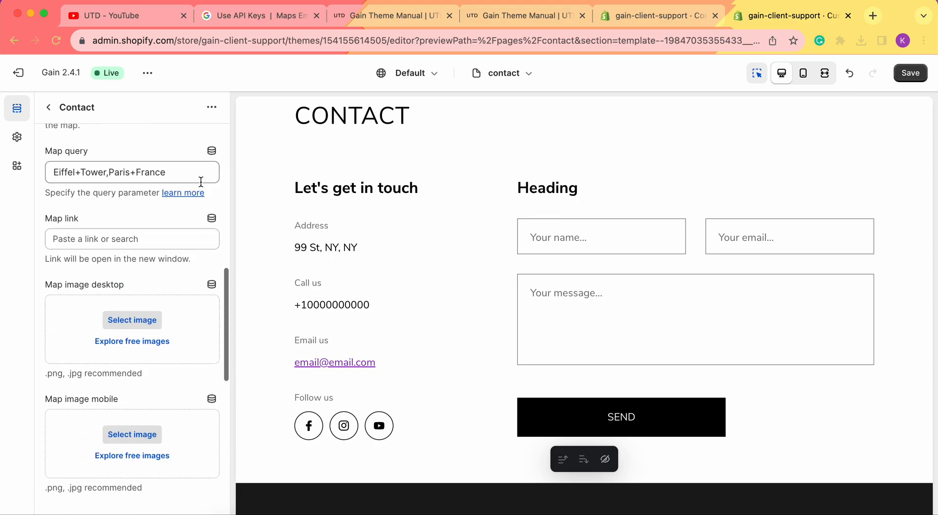
scroll(114, 303, "down", 3)
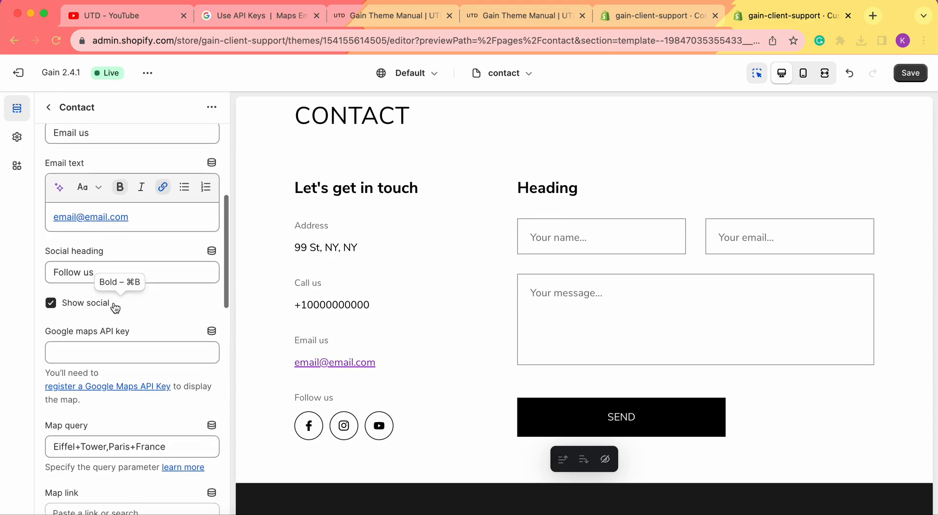
scroll(310, 372, "down", 1)
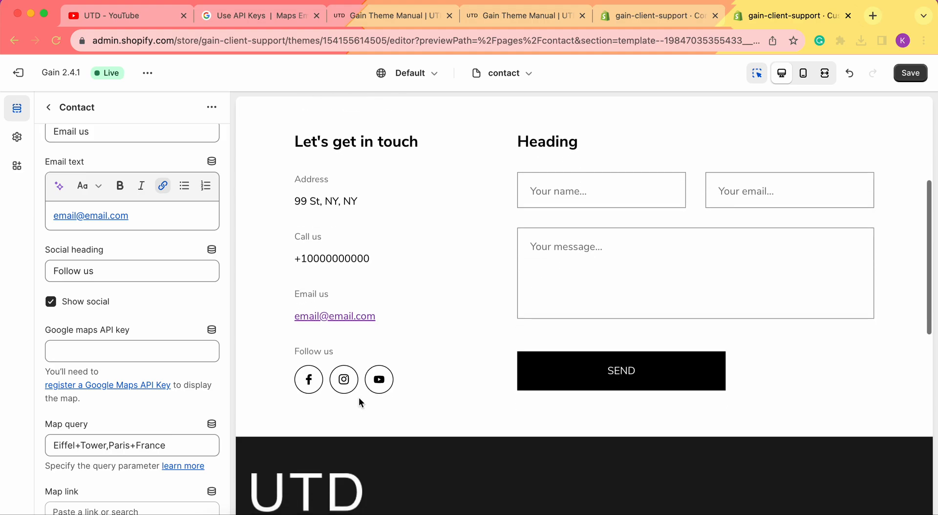
scroll(112, 314, "down", 2)
scroll(113, 315, "down", 1)
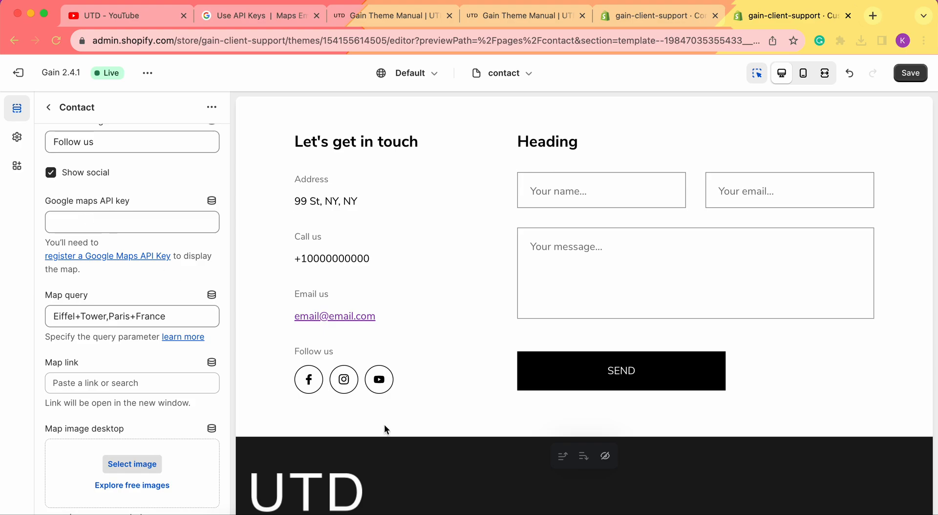
scroll(410, 440, "down", 1)
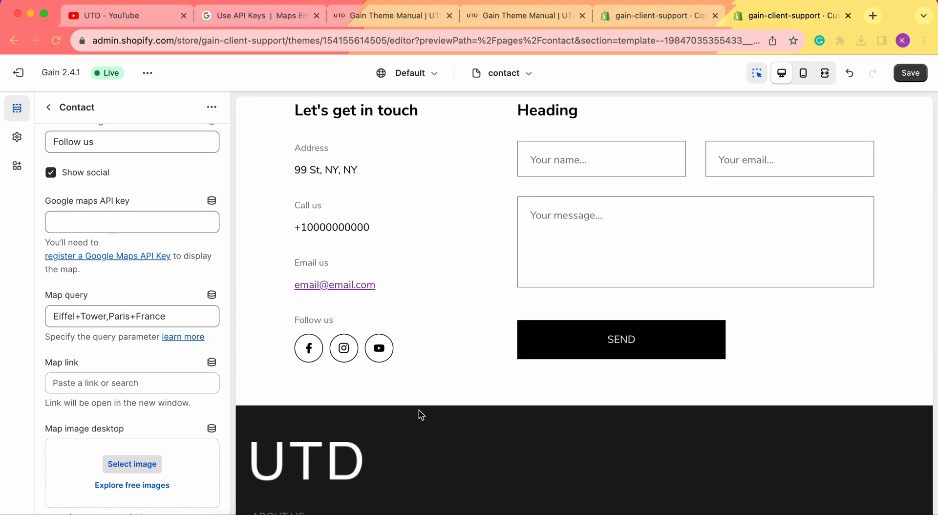
scroll(422, 415, "up", 2)
scroll(422, 415, "down", 2)
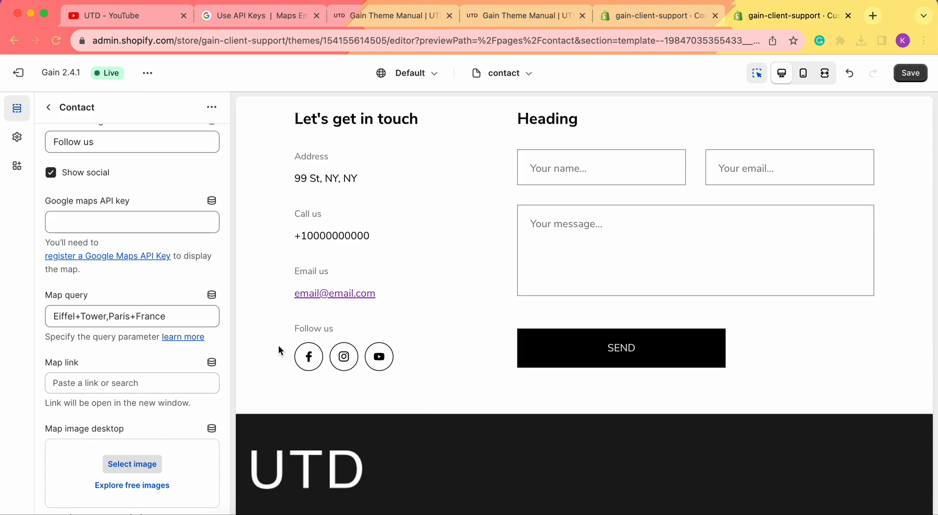
Read Google's guide on creating a Maps API key for the Contact section, and return to the theme editor.
left_click(70, 215)
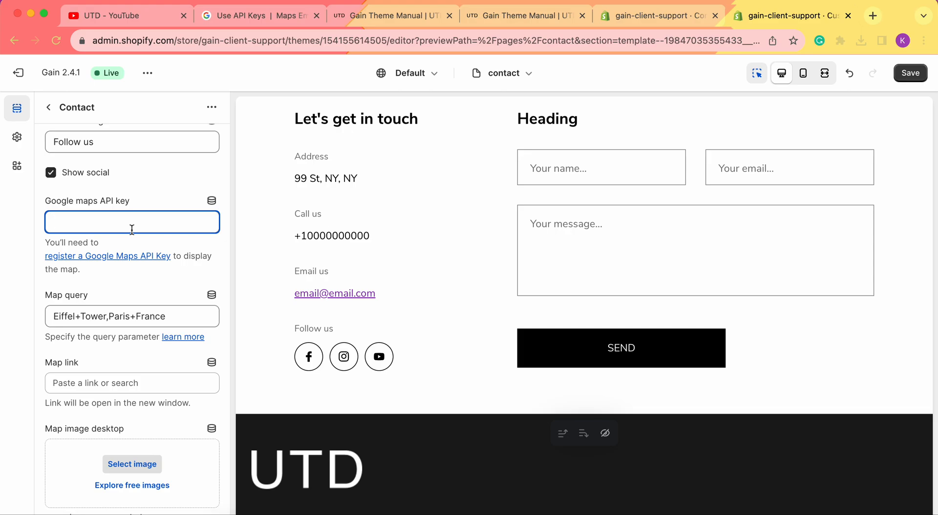
left_click(274, 20)
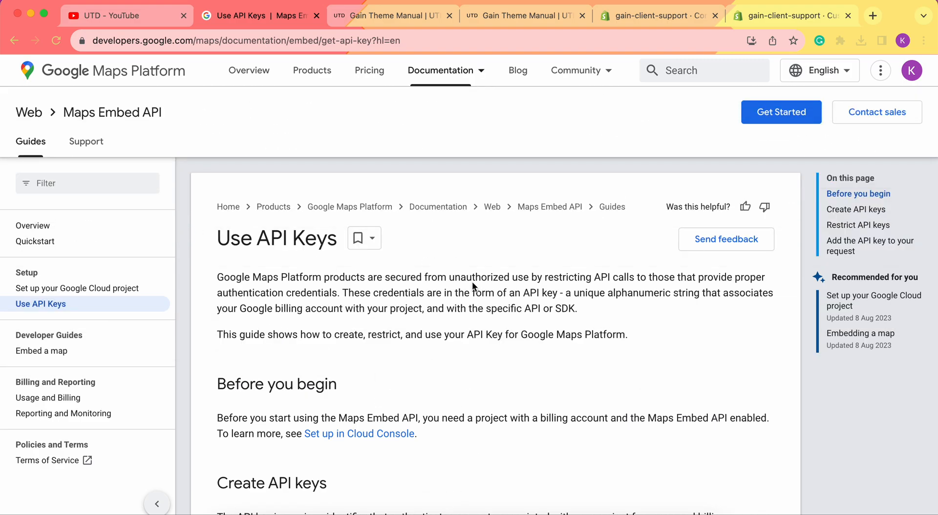
scroll(472, 281, "down", 4)
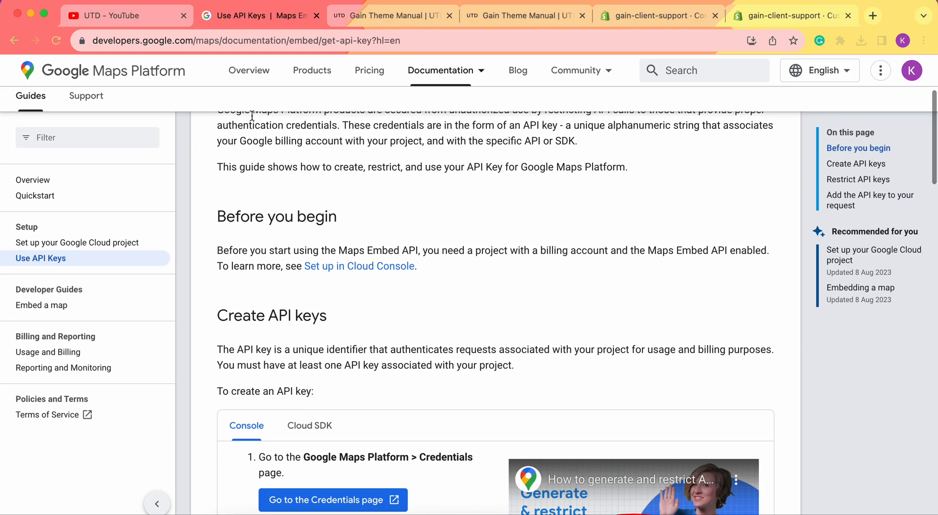
scroll(402, 203, "down", 6)
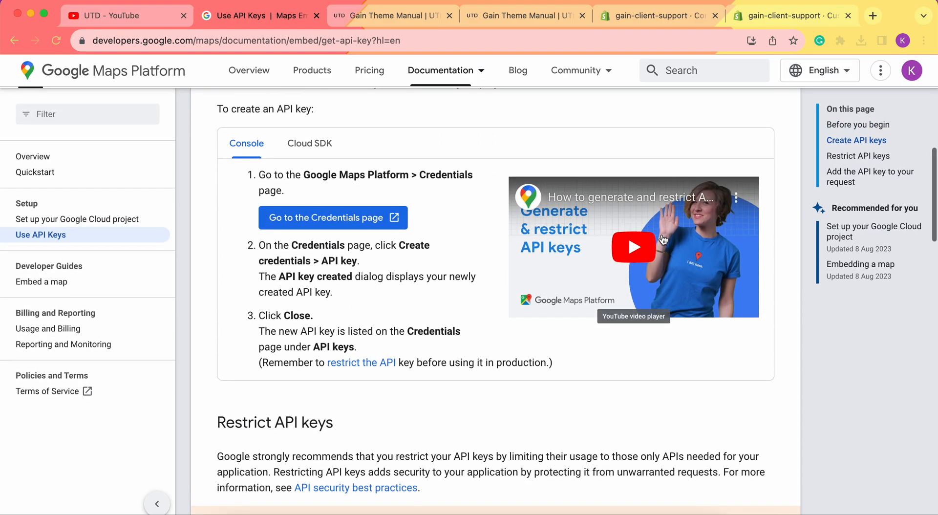
scroll(663, 240, "up", 1)
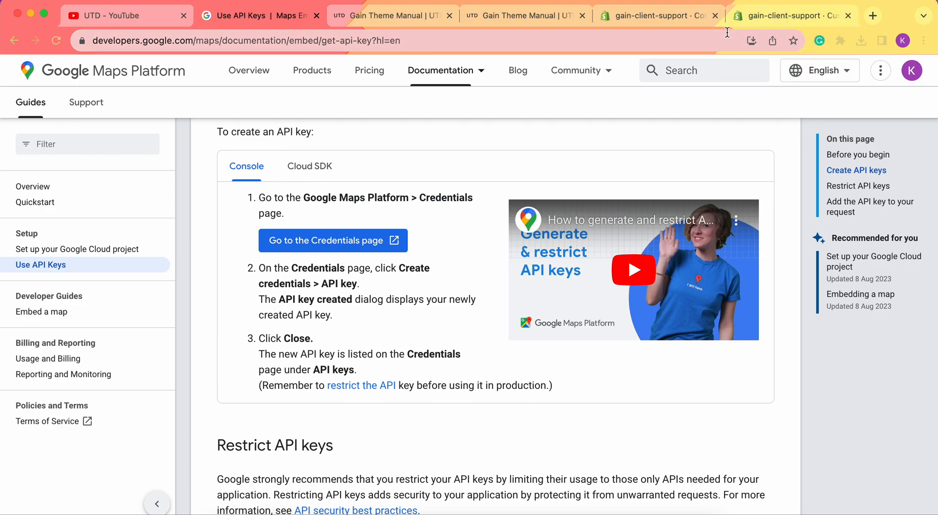
left_click(770, 19)
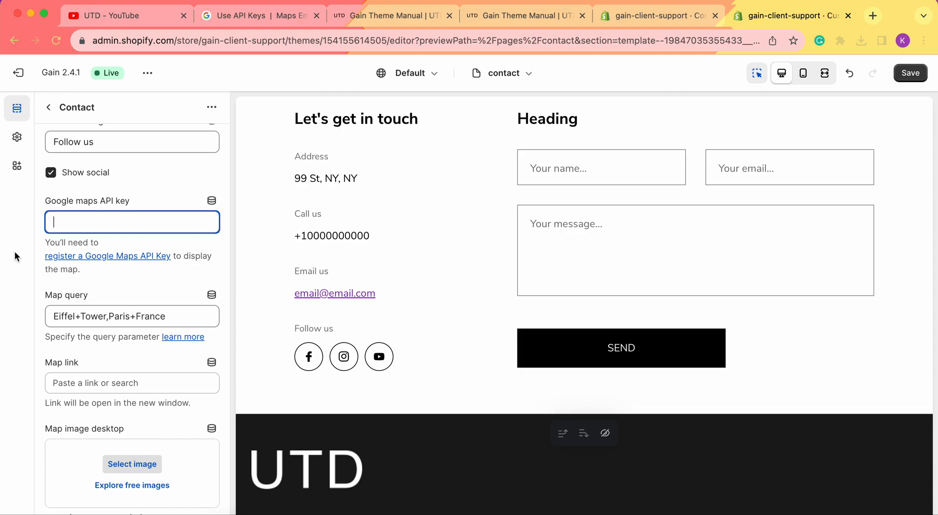
Review the Contact section's map query and map link settings, including the link destination options.
scroll(130, 217, "down", 3)
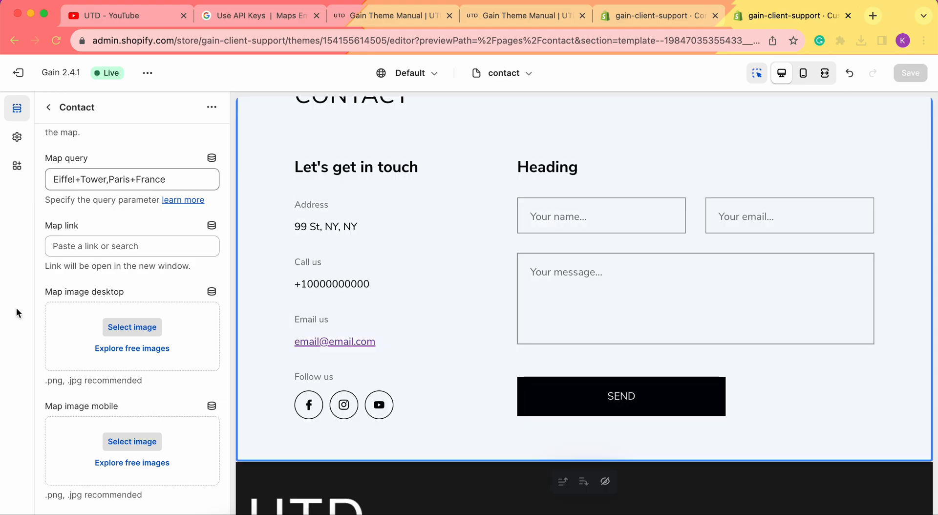
scroll(143, 166, "up", 3)
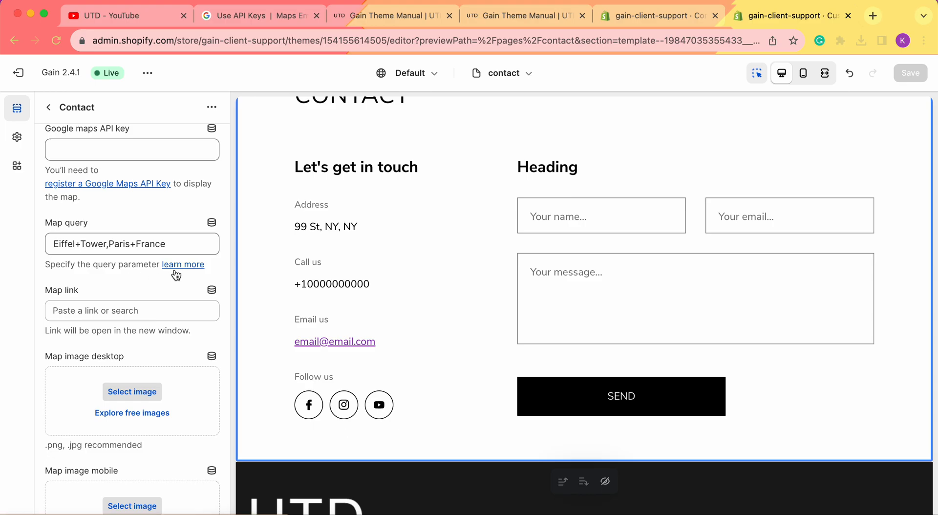
scroll(147, 270, "down", 3)
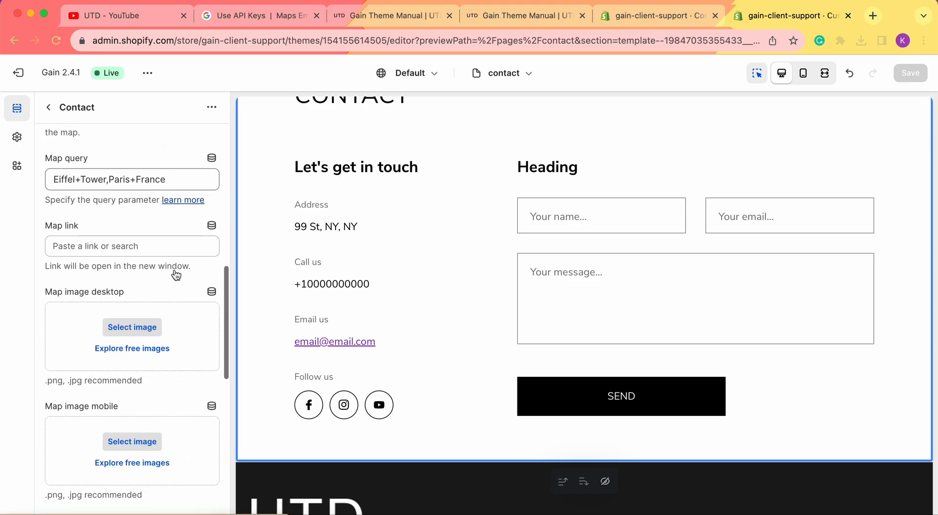
left_click(105, 230)
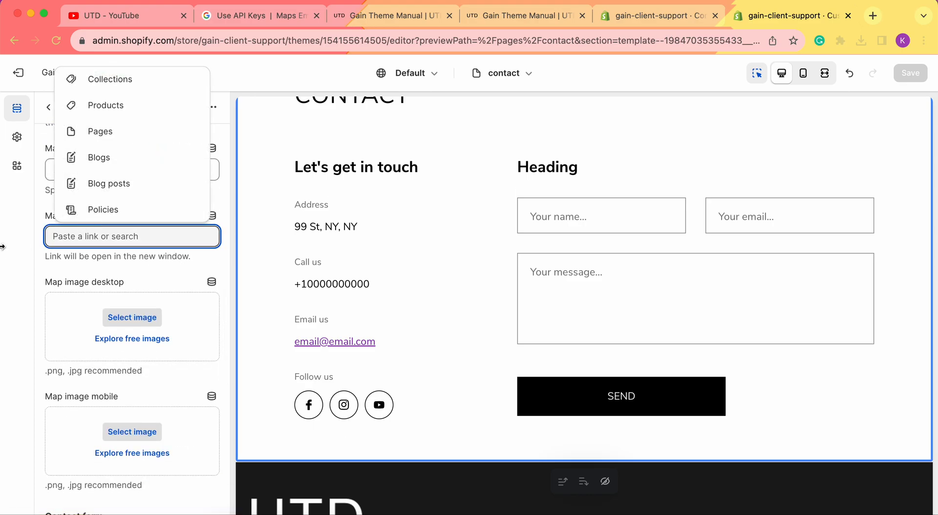
key("Escape")
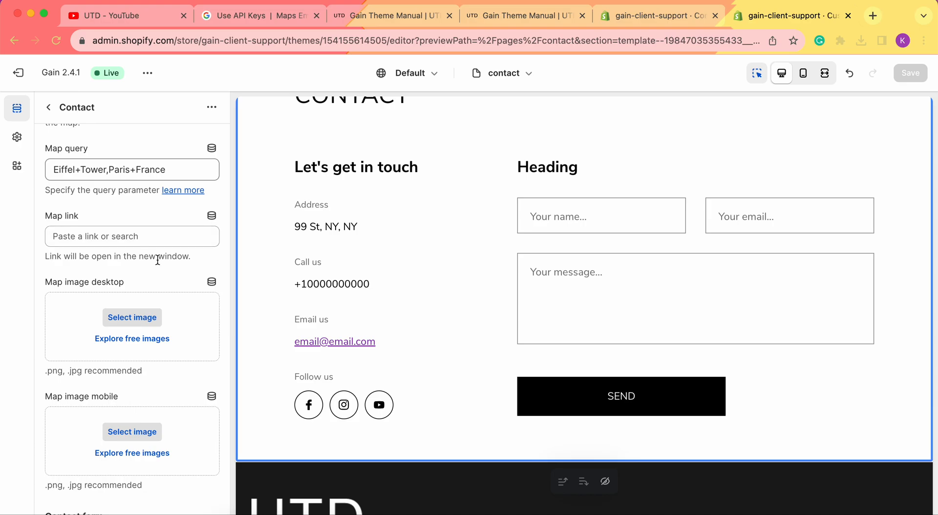
Set the Contact section's desktop map image to Screenshot_2023-08-15_at_16.55.25 and check it in the preview.
scroll(157, 261, "down", 3)
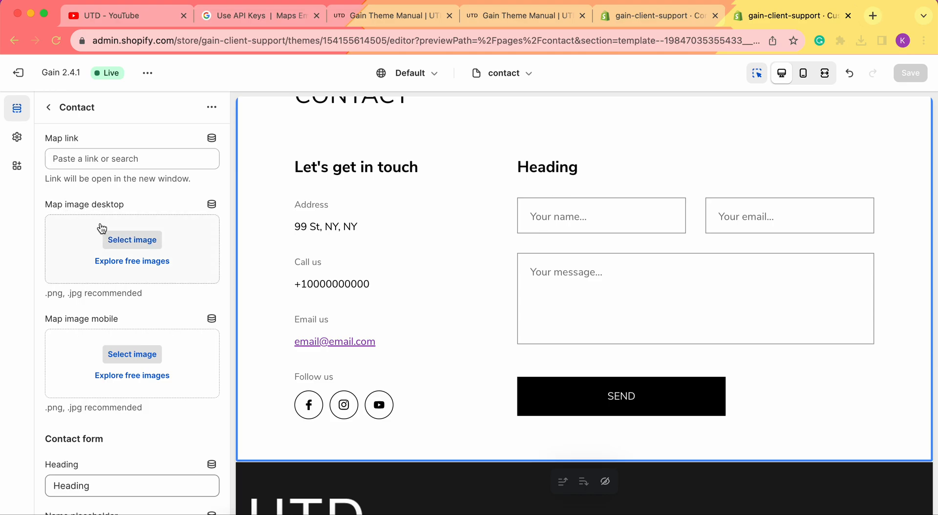
left_click(129, 245)
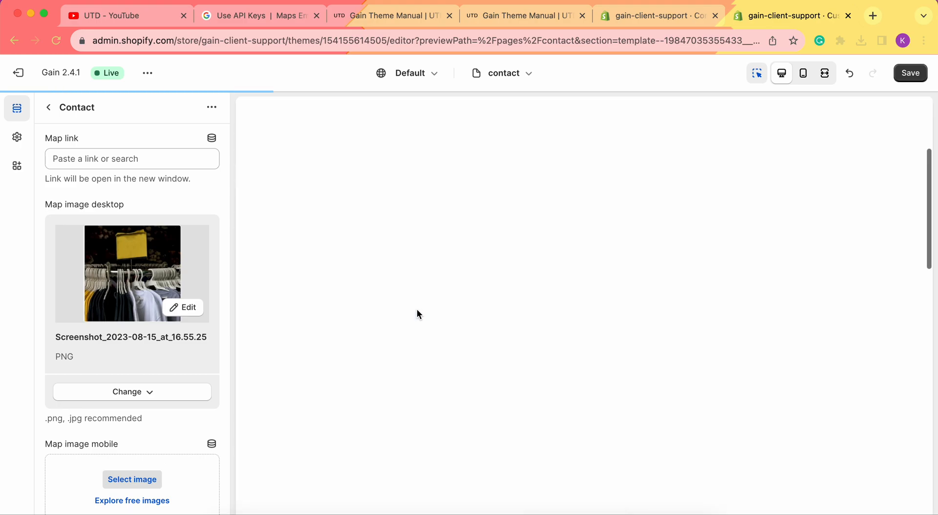
scroll(656, 412, "down", 1)
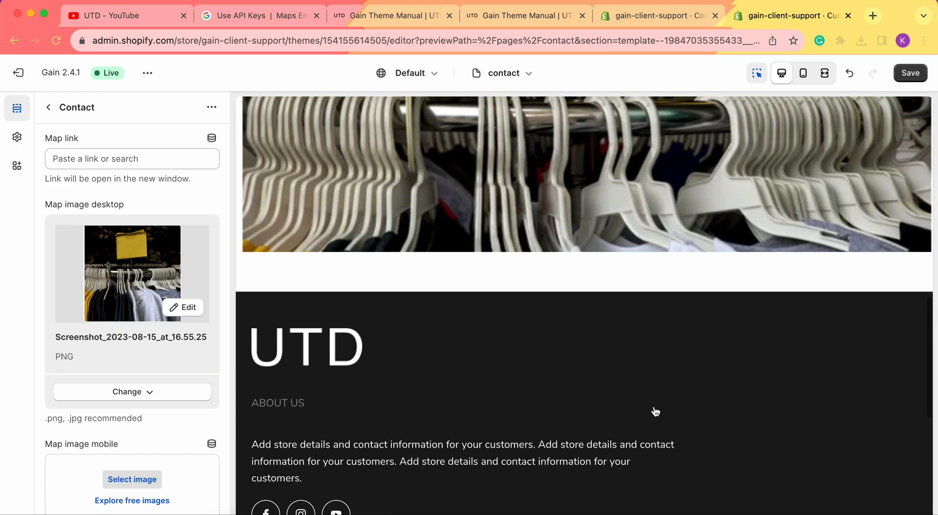
scroll(656, 412, "up", 11)
scroll(162, 324, "down", 1)
Look over the mobile map image and contact form settings alongside the contact page preview.
scroll(163, 325, "down", 4)
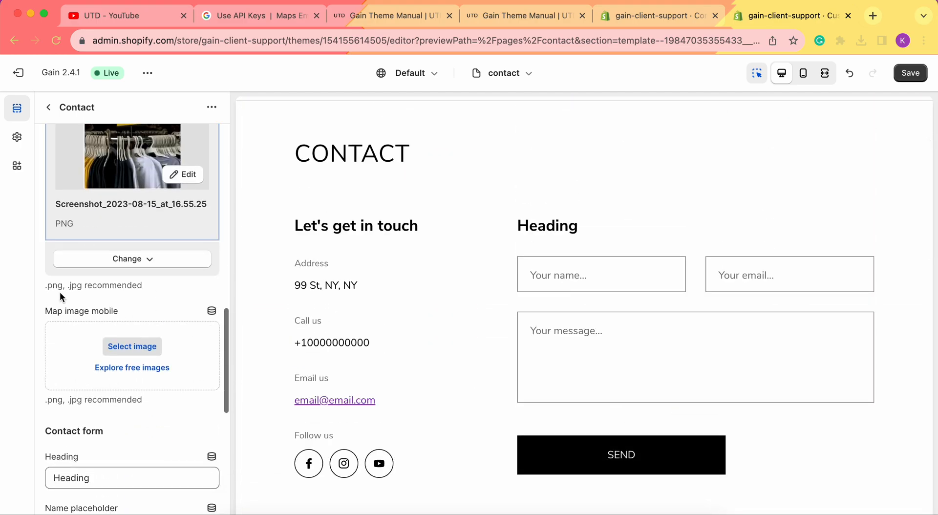
scroll(133, 331, "down", 2)
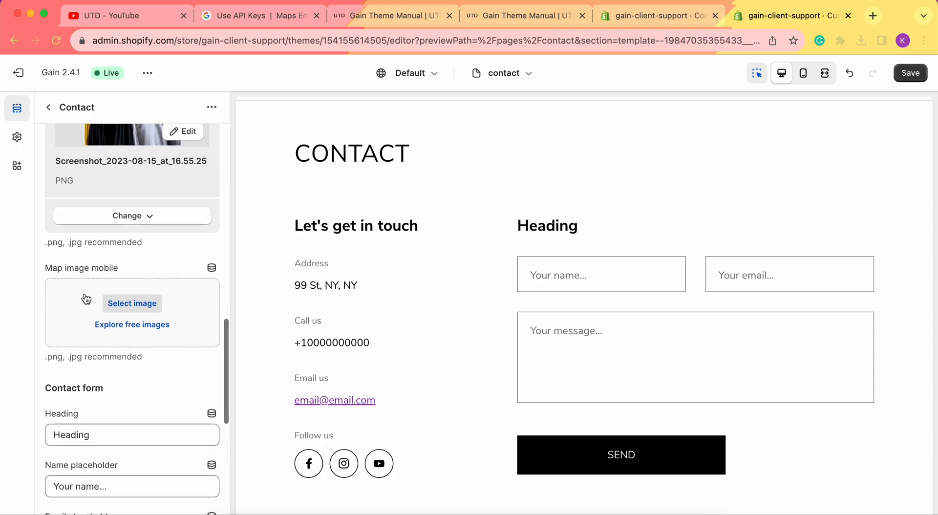
scroll(385, 318, "down", 6)
scroll(385, 318, "up", 3)
scroll(385, 323, "up", 5)
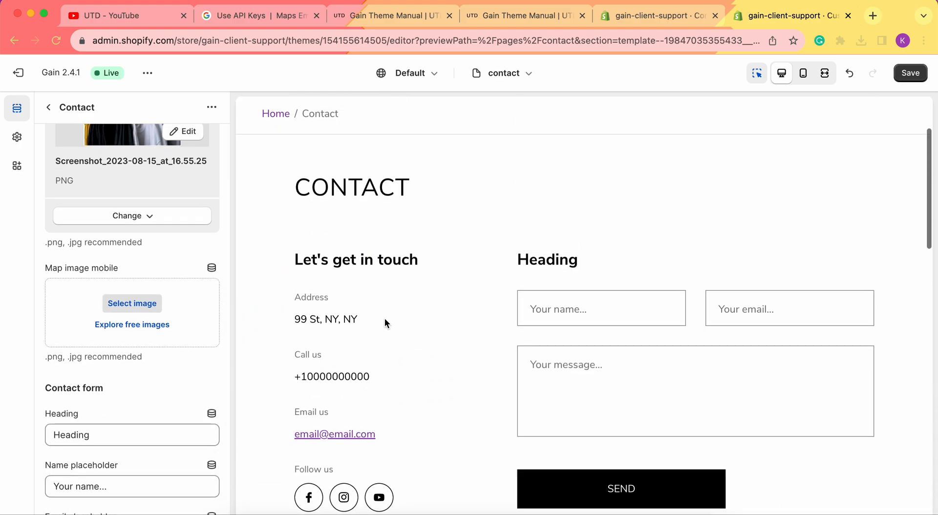
scroll(385, 323, "down", 2)
scroll(83, 300, "down", 5)
scroll(112, 296, "down", 2)
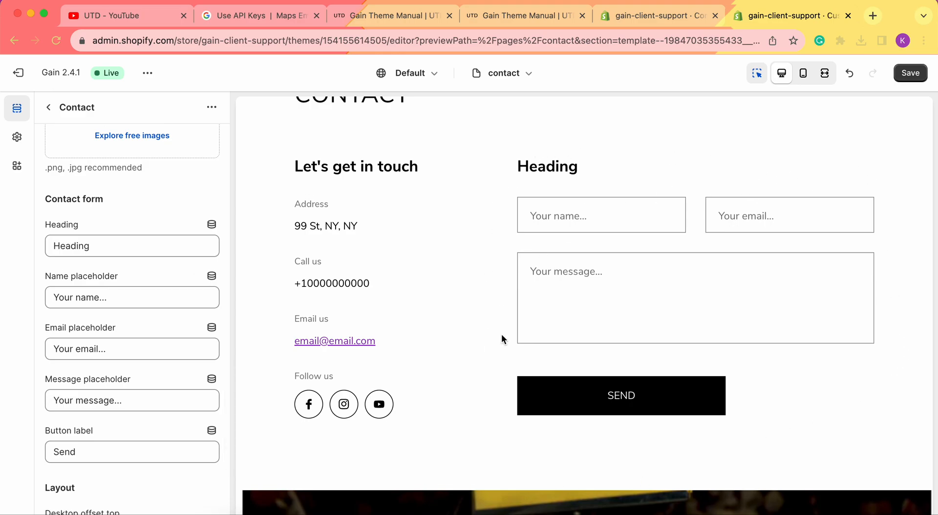
Set the contact form's heading to "Write Us".
left_click(108, 247)
double_click(107, 247)
type("Wr")
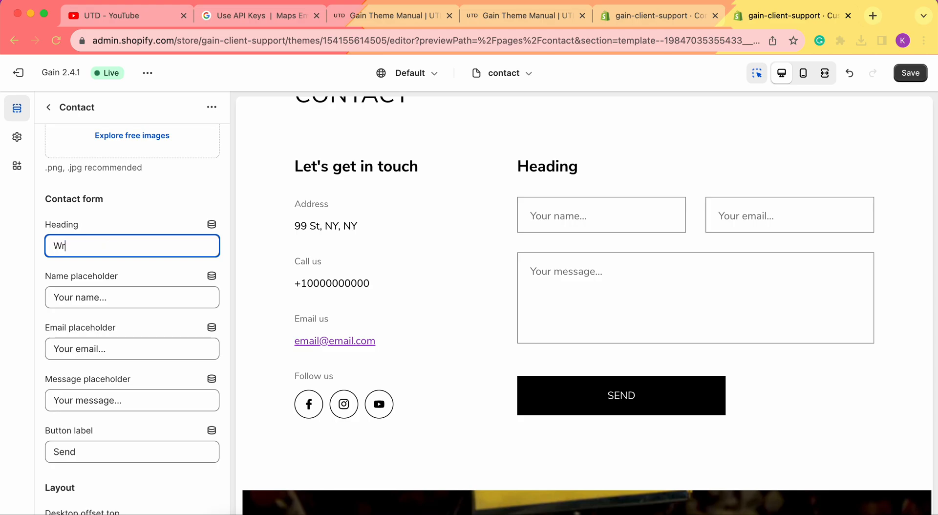
type("ite Us")
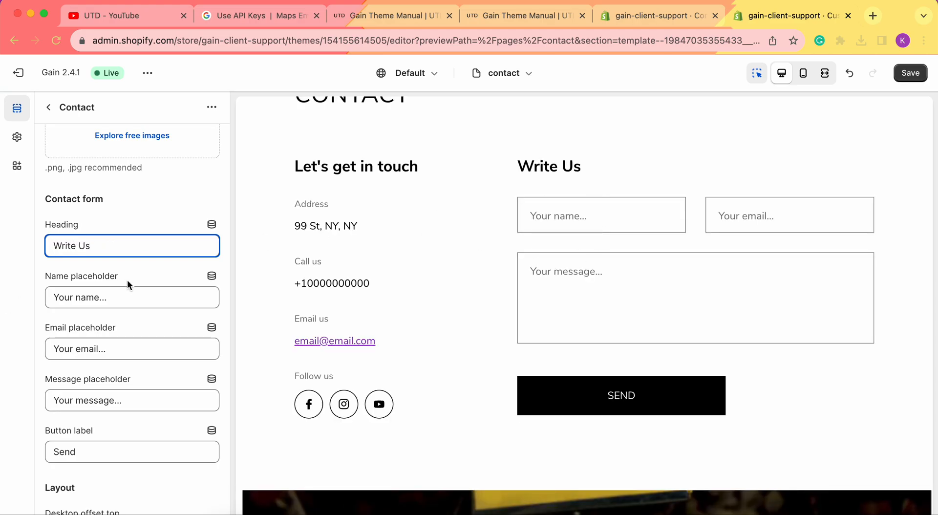
Review the contact form's placeholder, button label and layout offset settings against the page preview.
scroll(128, 284, "down", 2)
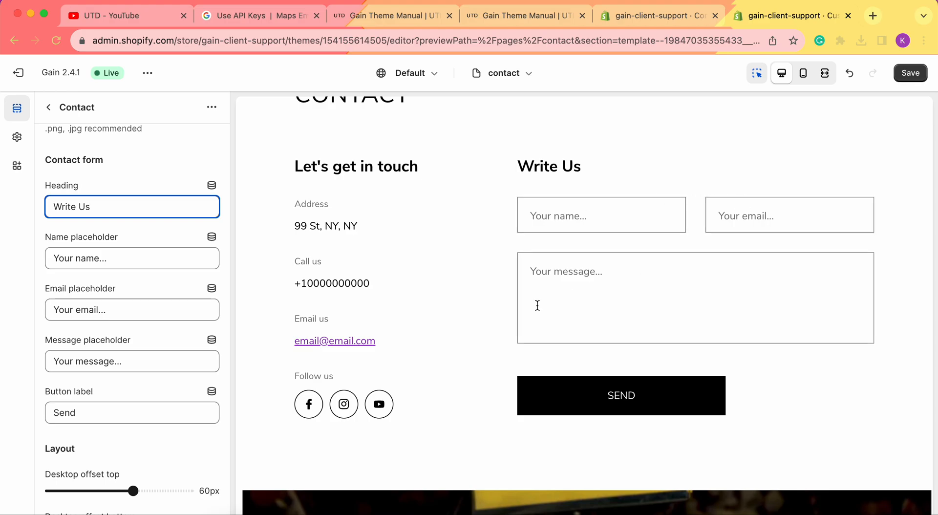
left_click(576, 285)
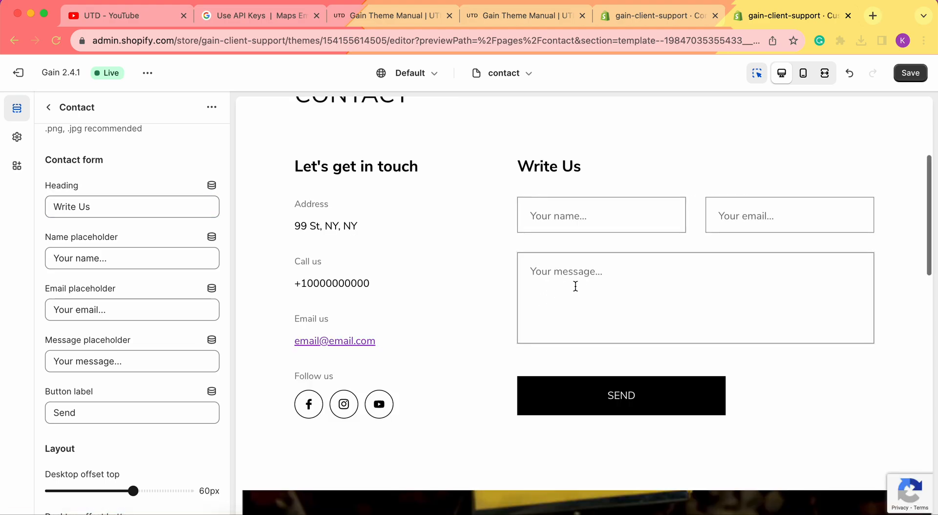
scroll(625, 321, "down", 2)
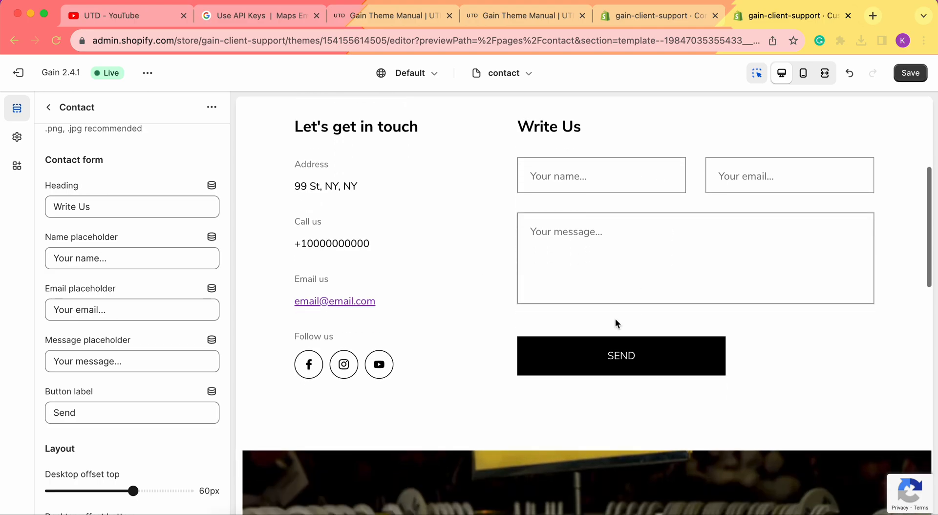
scroll(146, 293, "down", 5)
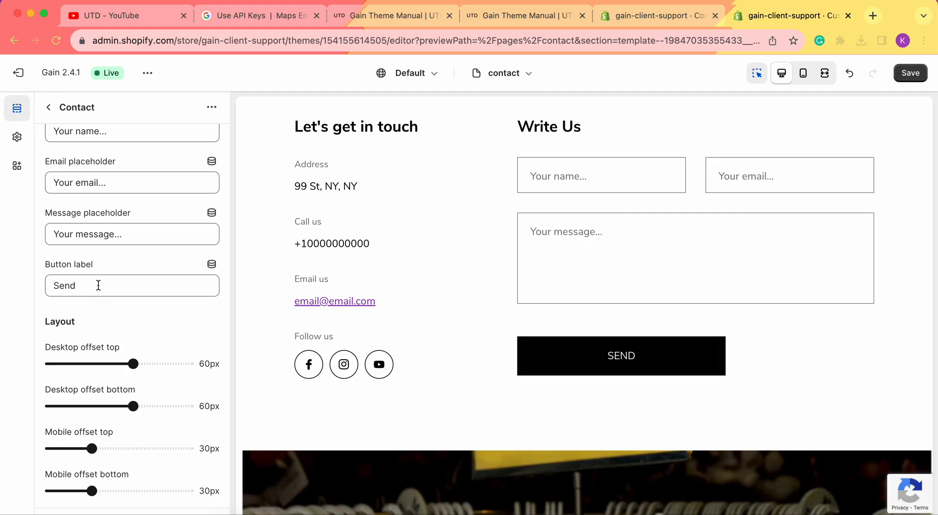
scroll(98, 286, "down", 2)
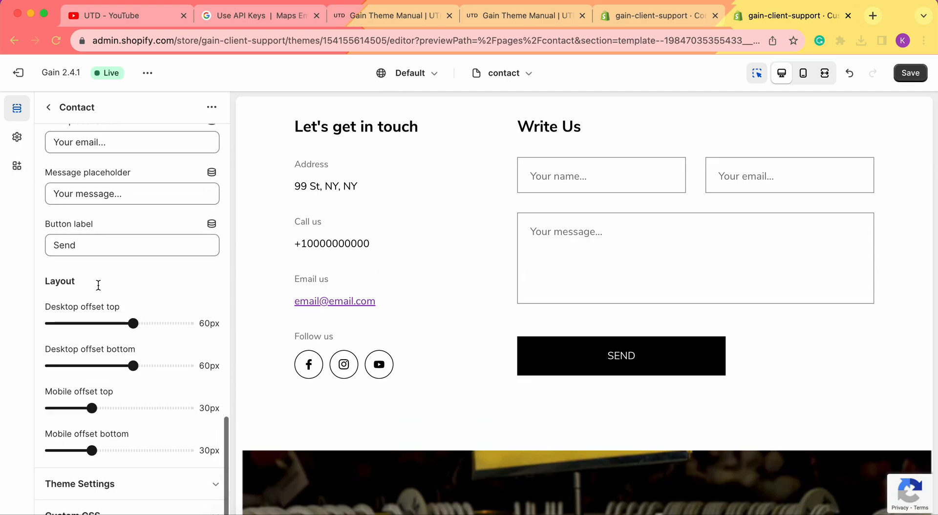
scroll(99, 286, "down", 1)
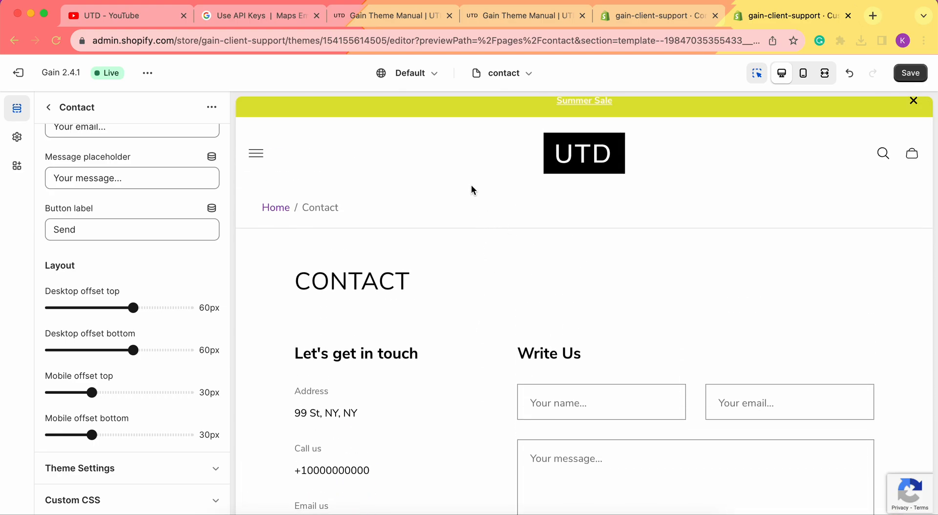
scroll(470, 243, "down", 1)
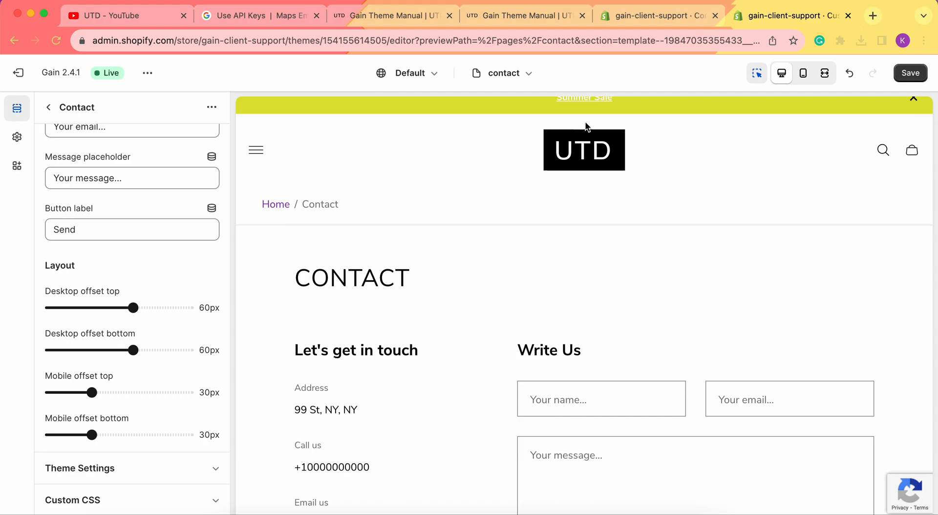
scroll(454, 239, "down", 15)
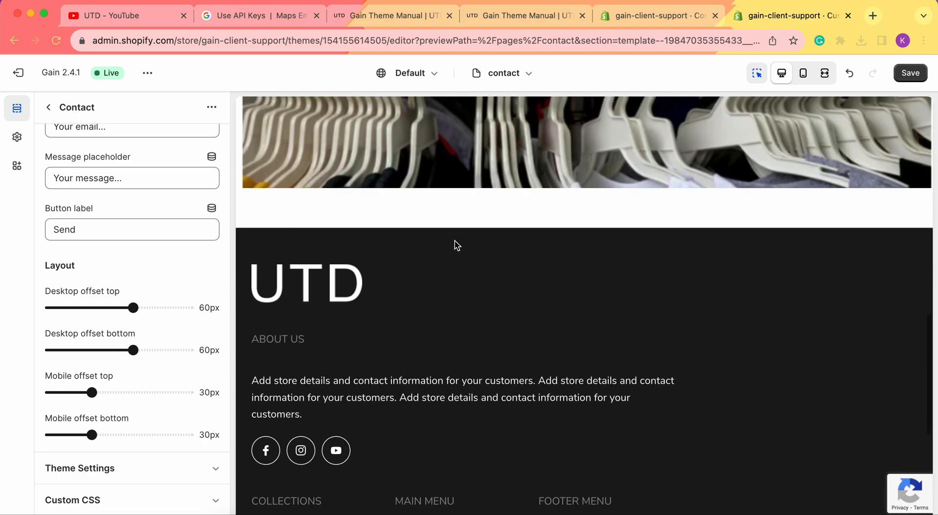
scroll(596, 403, "down", 1)
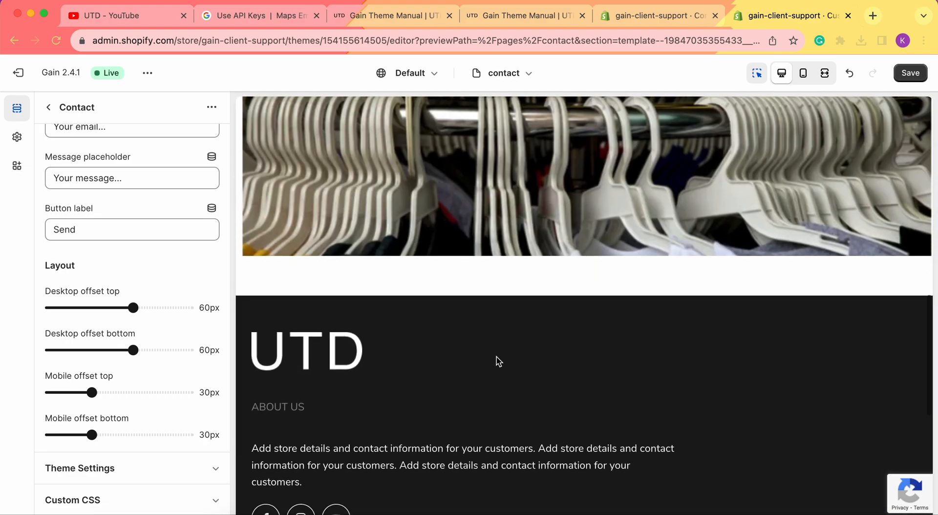
Set the Contact section's desktop offset to 31 px at the top and 20 px at the bottom, and save.
left_click_drag(133, 307, 93, 307)
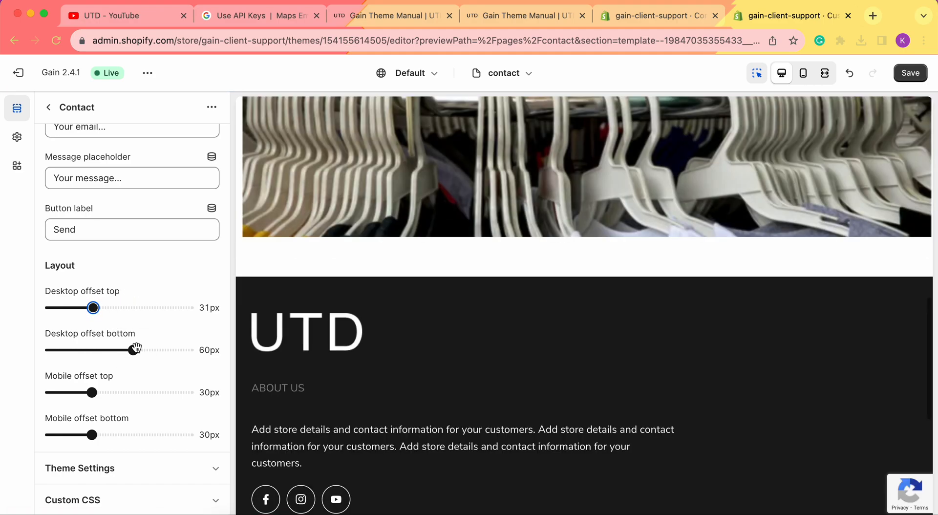
left_click_drag(133, 350, 78, 350)
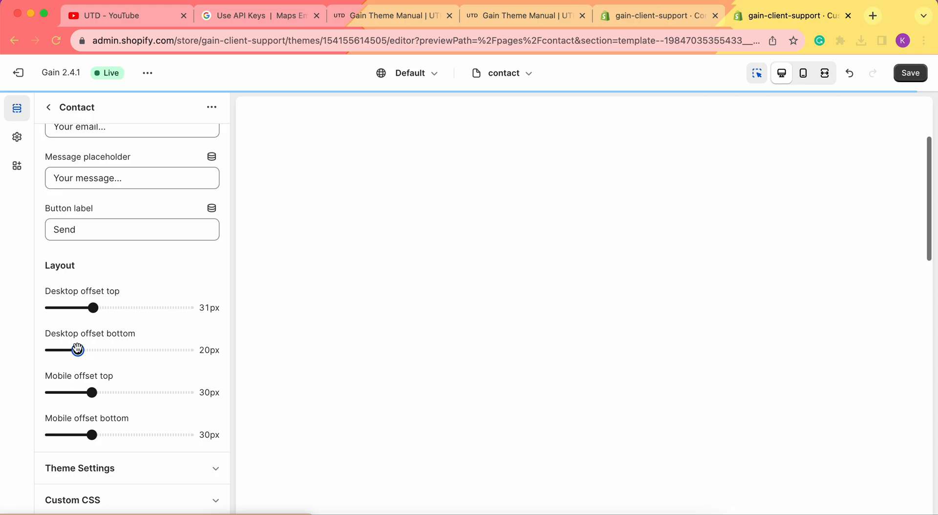
scroll(514, 335, "up", 12)
scroll(514, 335, "down", 1)
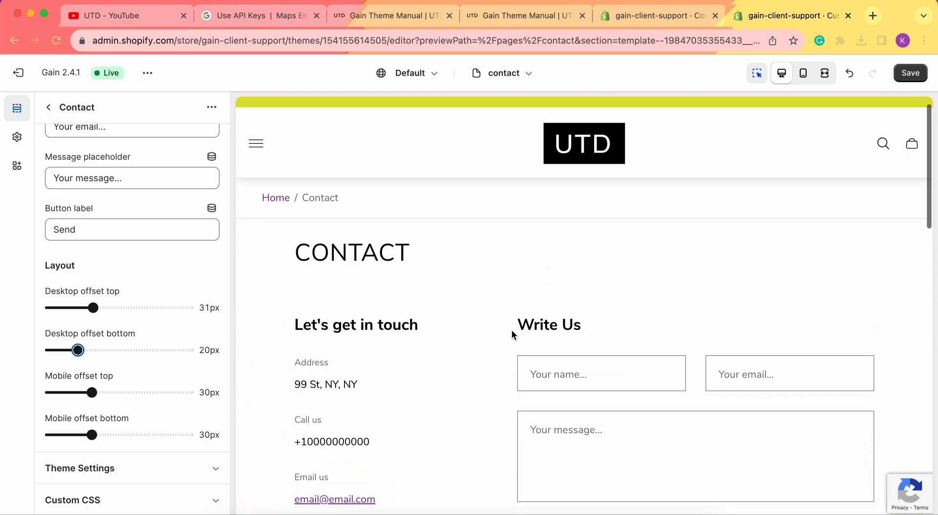
left_click(907, 76)
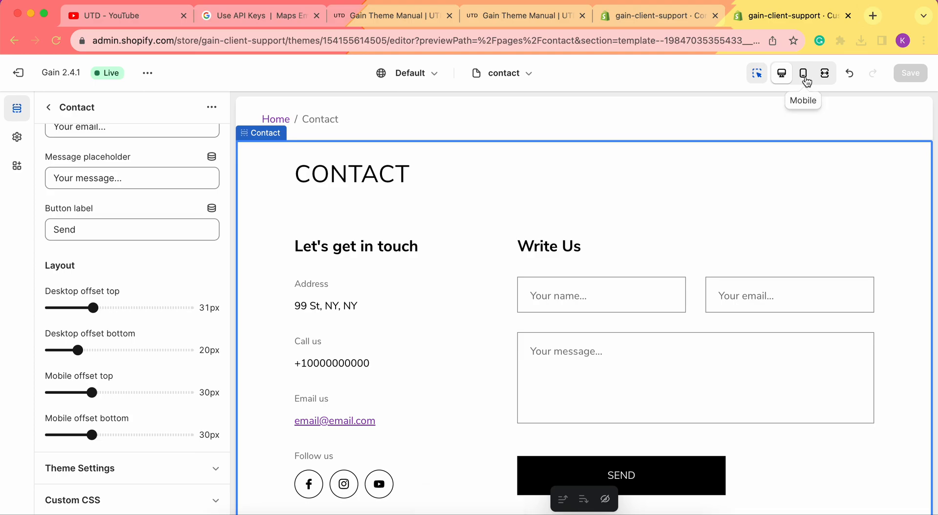
Preview the contact page at mobile size and check its contact details, Write Us form, map image and footer.
left_click(803, 74)
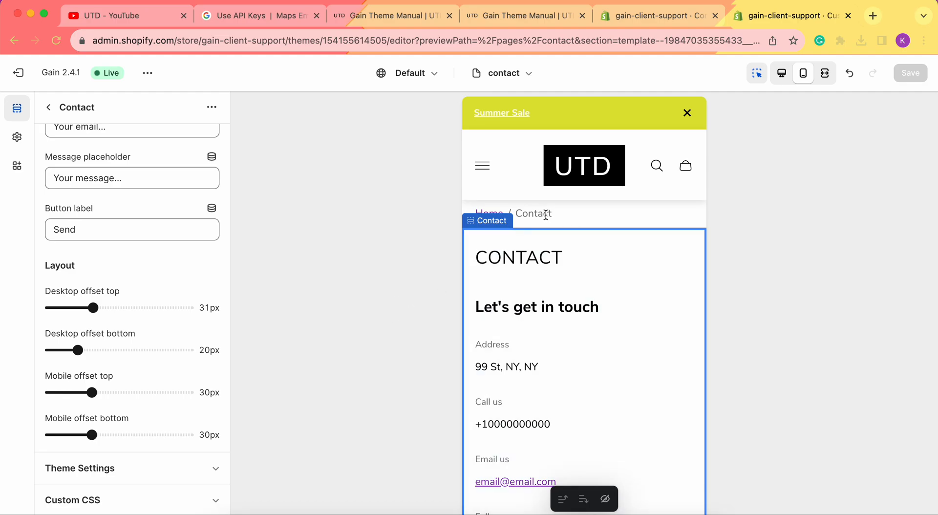
scroll(616, 239, "down", 5)
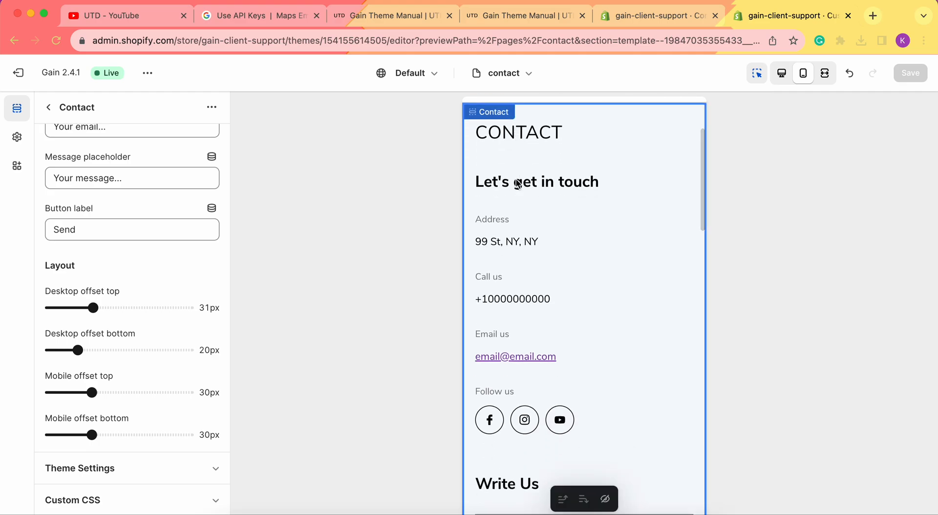
scroll(498, 250, "down", 2)
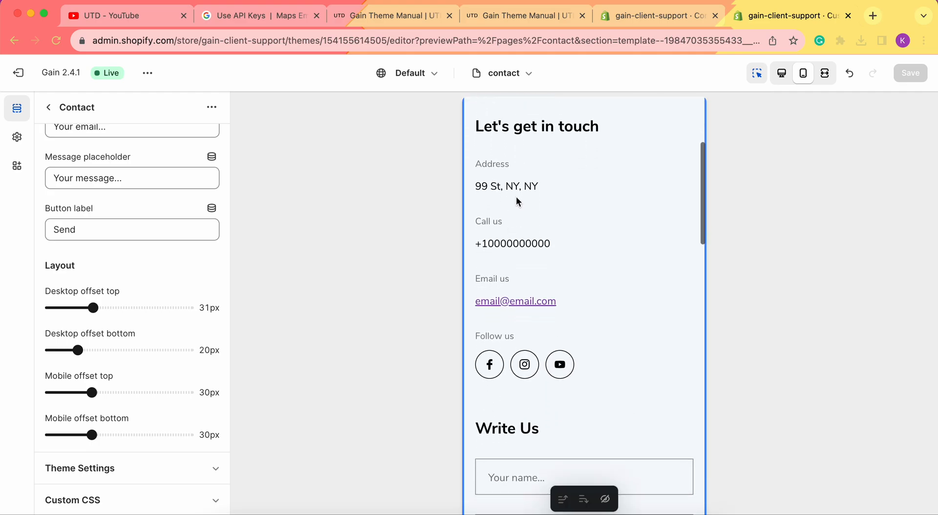
scroll(490, 257, "down", 3)
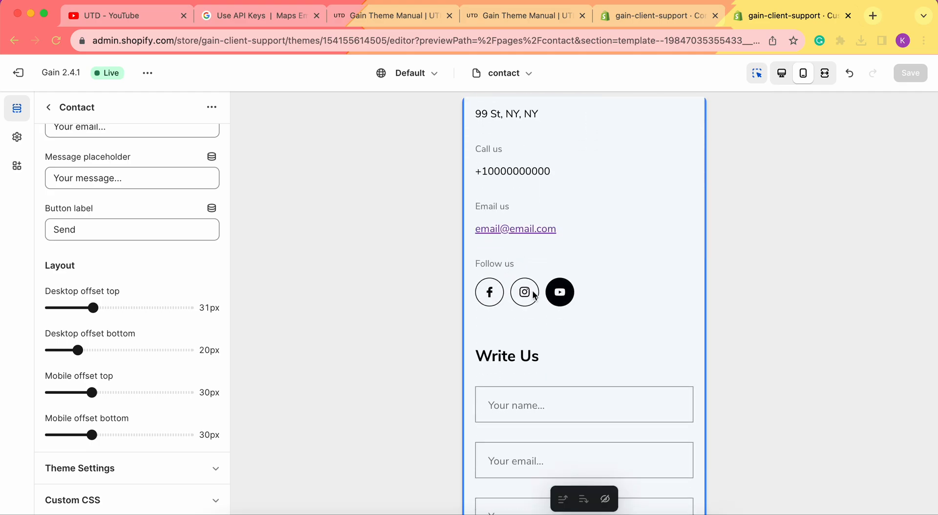
scroll(588, 296, "down", 3)
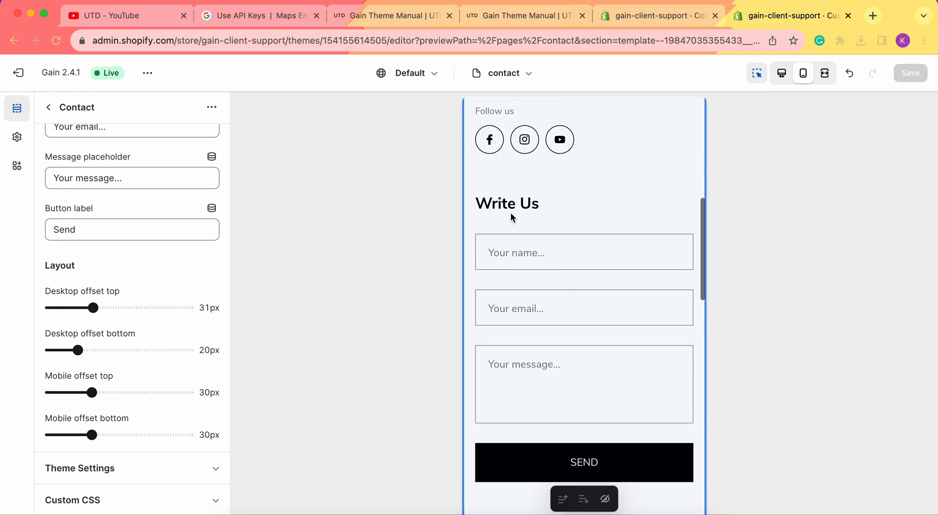
scroll(575, 343, "down", 2)
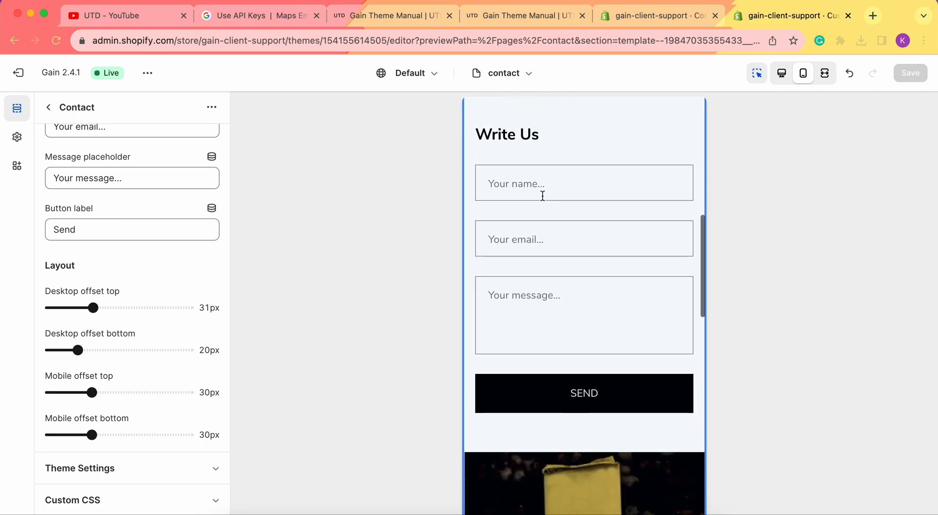
scroll(582, 324, "down", 6)
scroll(561, 287, "down", 8)
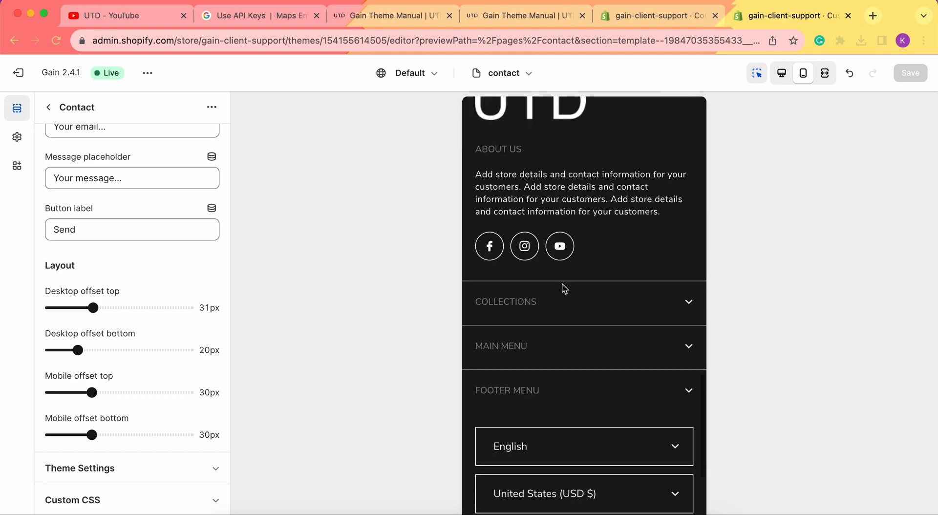
scroll(563, 288, "up", 6)
scroll(561, 286, "up", 5)
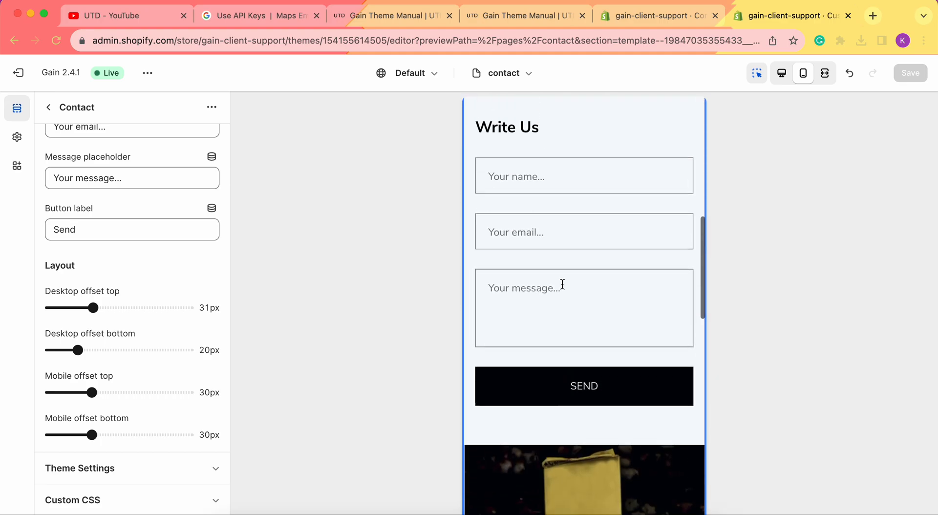
Return the preview to desktop size and look back over the Contact section's settings.
left_click(783, 75)
scroll(188, 218, "up", 15)
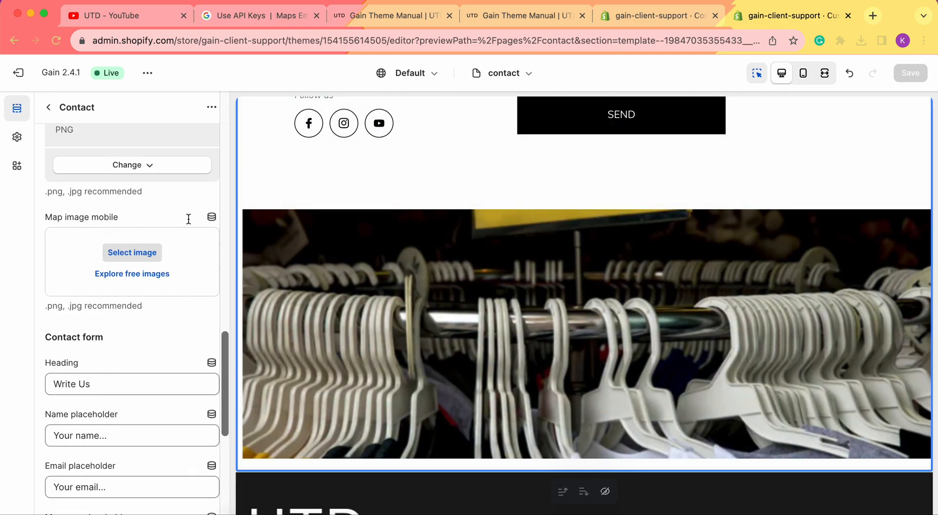
scroll(189, 219, "up", 6)
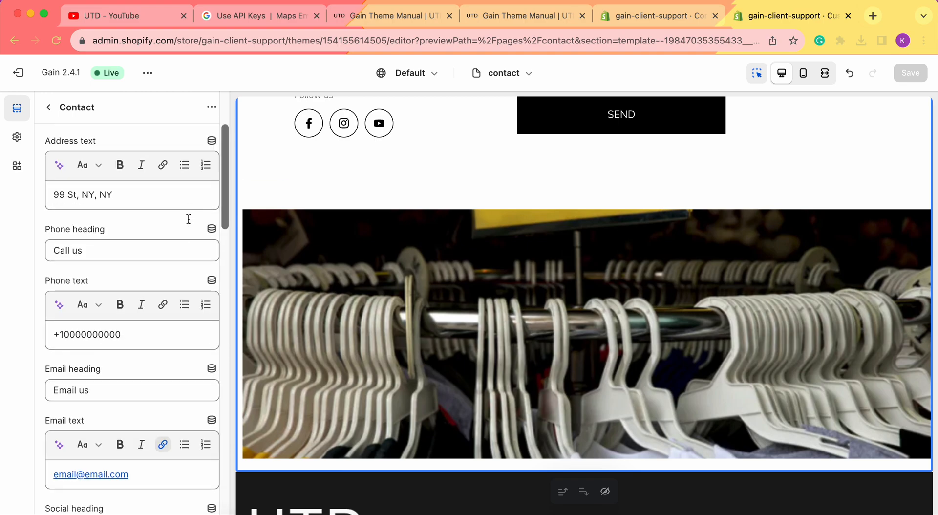
View the live storefront of the Gain theme and open its Contact us page.
left_click(147, 72)
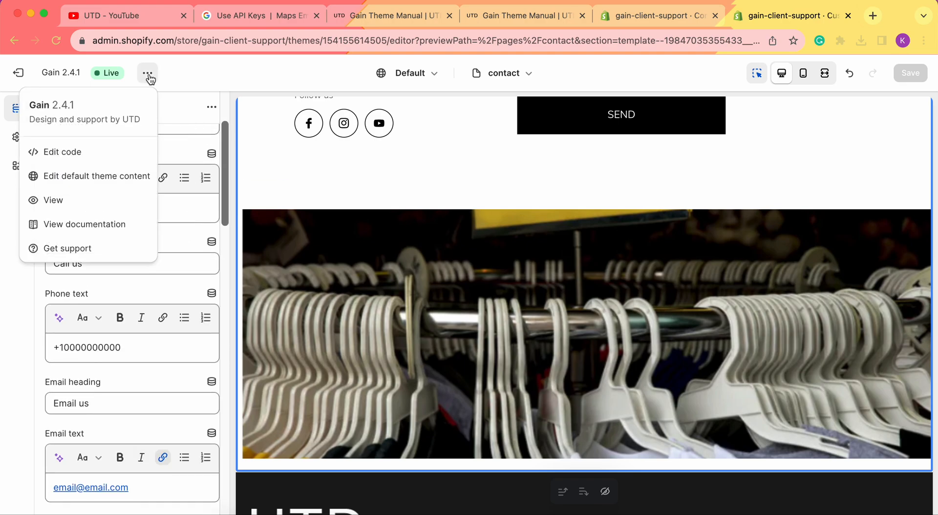
left_click(69, 201)
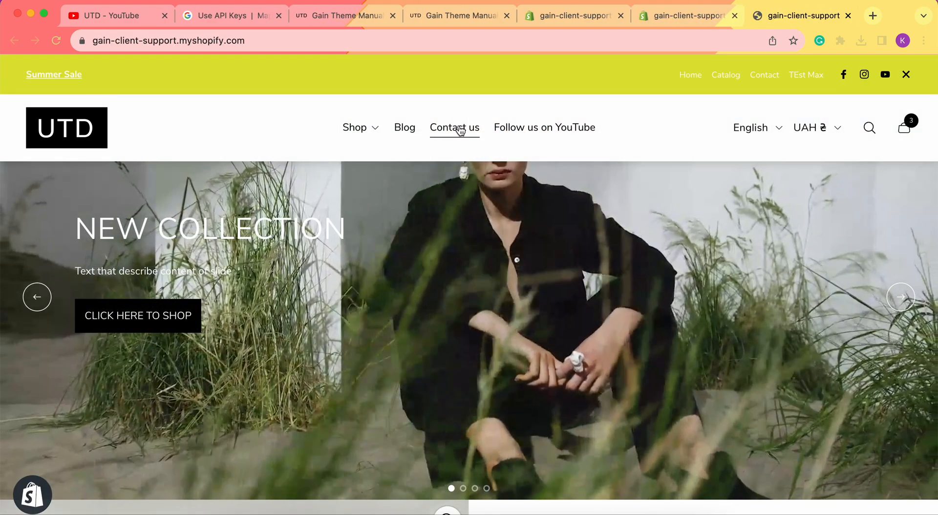
left_click(454, 127)
scroll(341, 315, "down", 5)
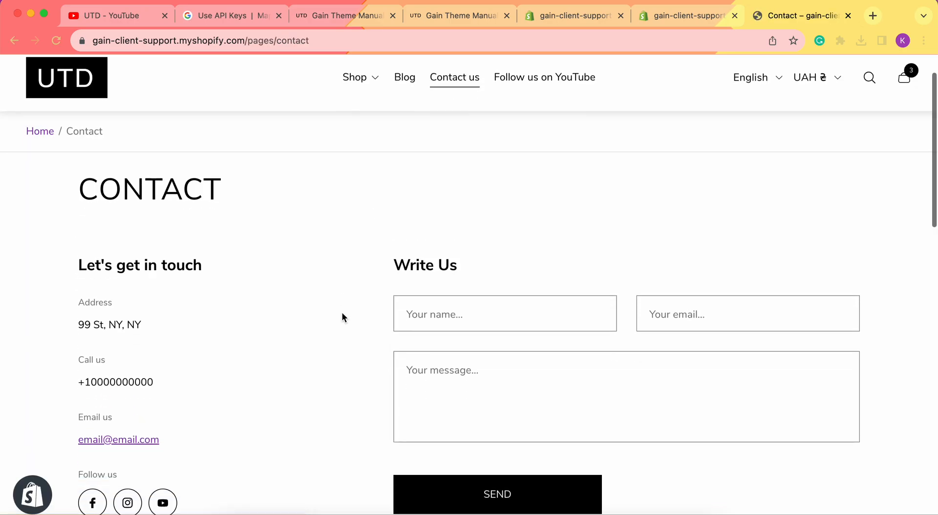
Fill in the Write Us form with a test name, a test email address and the message "JHJhjd".
scroll(272, 335, "up", 3)
left_click(517, 302)
type("Jane")
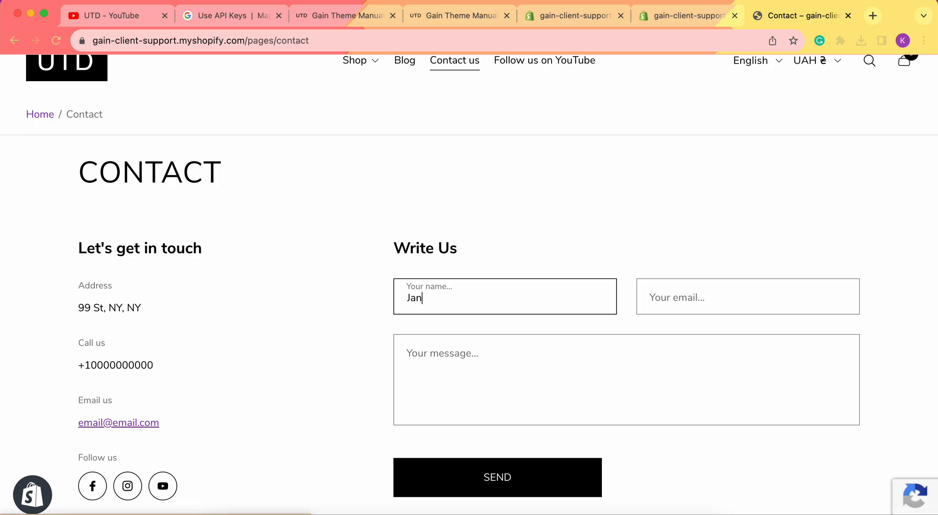
left_click(815, 299)
type("jane@")
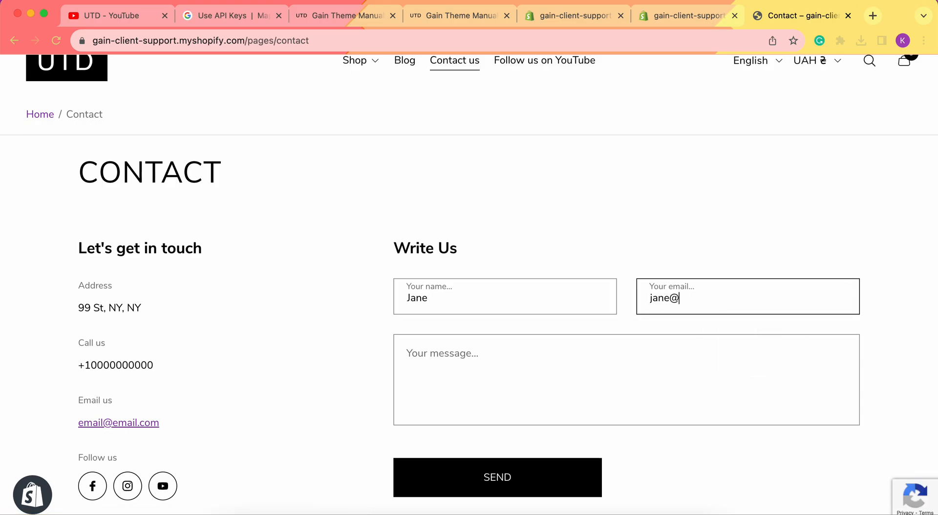
left_click(799, 376)
type("JHJhjd")
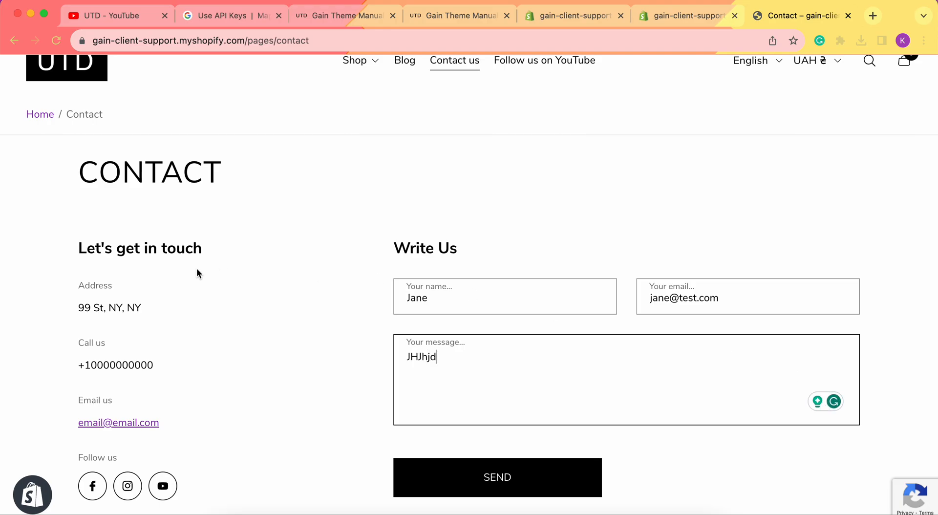
Check the live contact page's address, phone number, social links, Send button and map image.
scroll(124, 295, "down", 1)
double_click(127, 272)
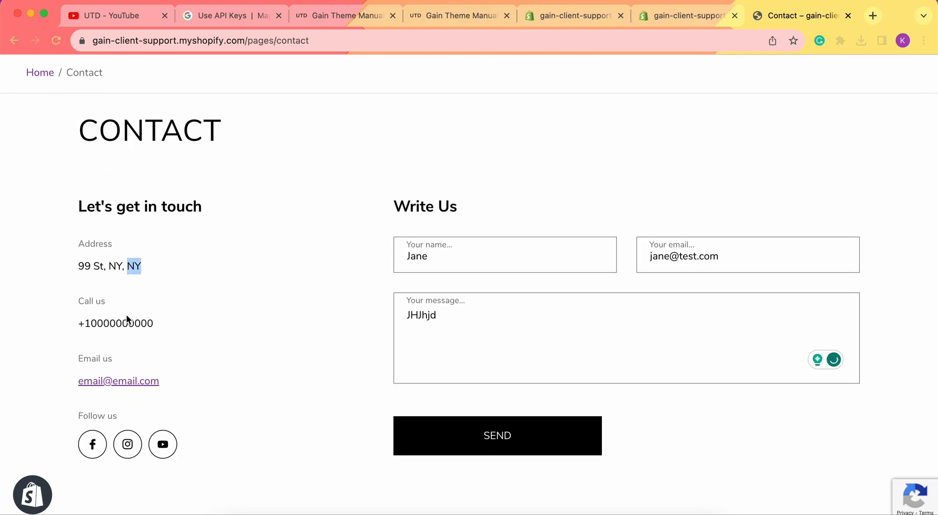
double_click(125, 322)
scroll(155, 314, "down", 2)
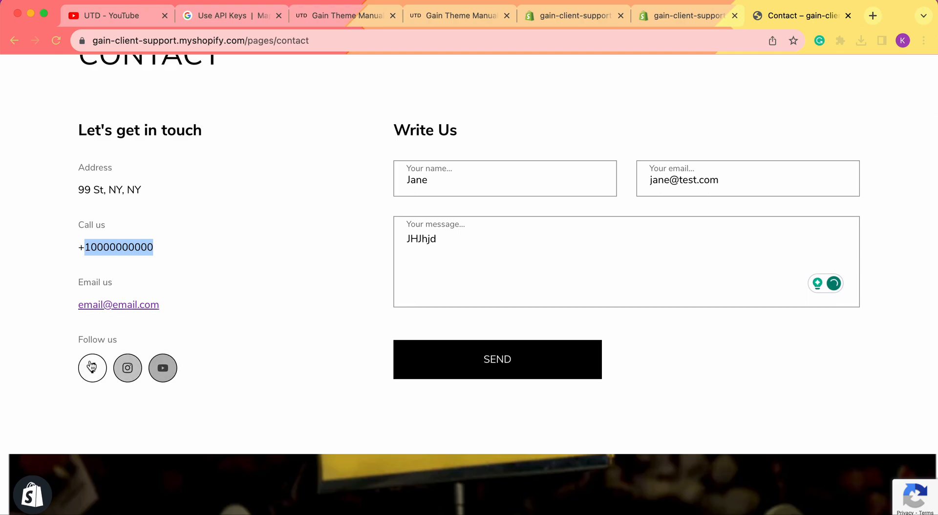
scroll(332, 374, "down", 1)
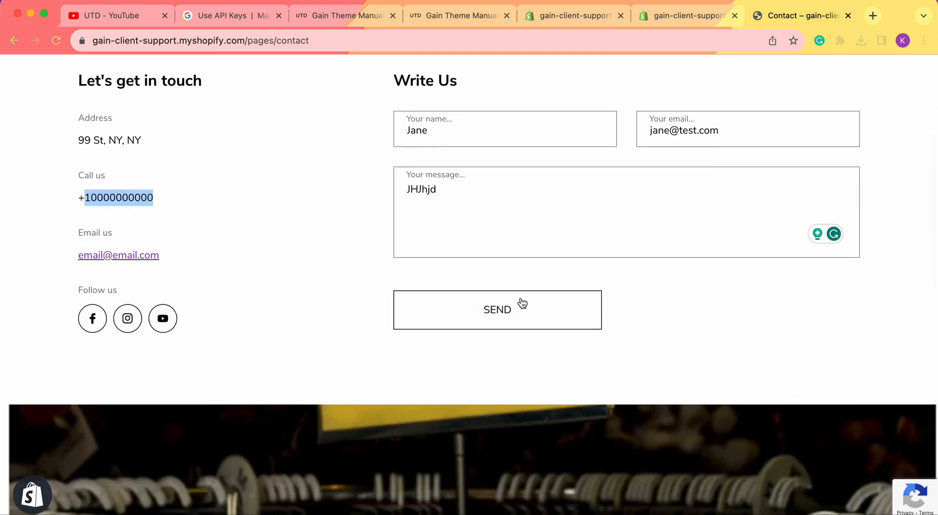
scroll(522, 303, "down", 10)
scroll(523, 301, "up", 8)
scroll(521, 297, "up", 7)
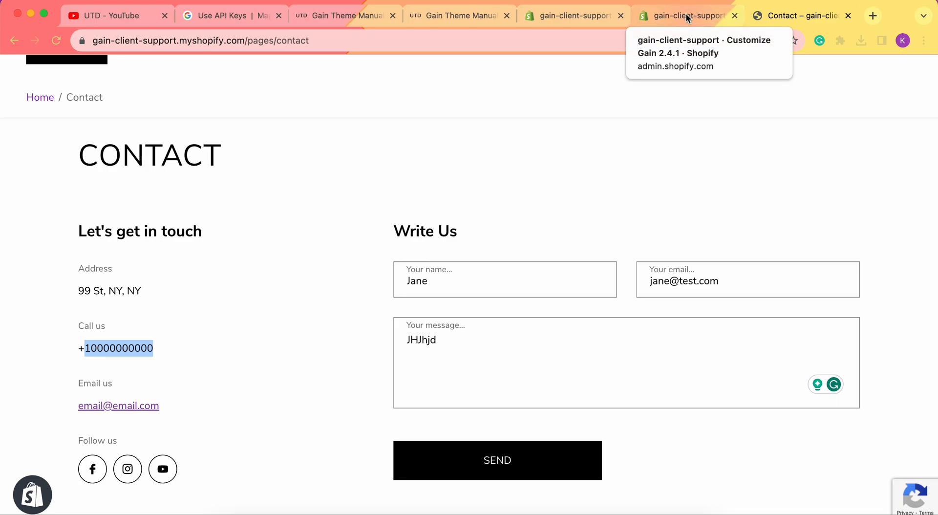
Consult the Gain theme manual's Contact us page article and its contact template section settings.
left_click(356, 16)
scroll(553, 149, "up", 15)
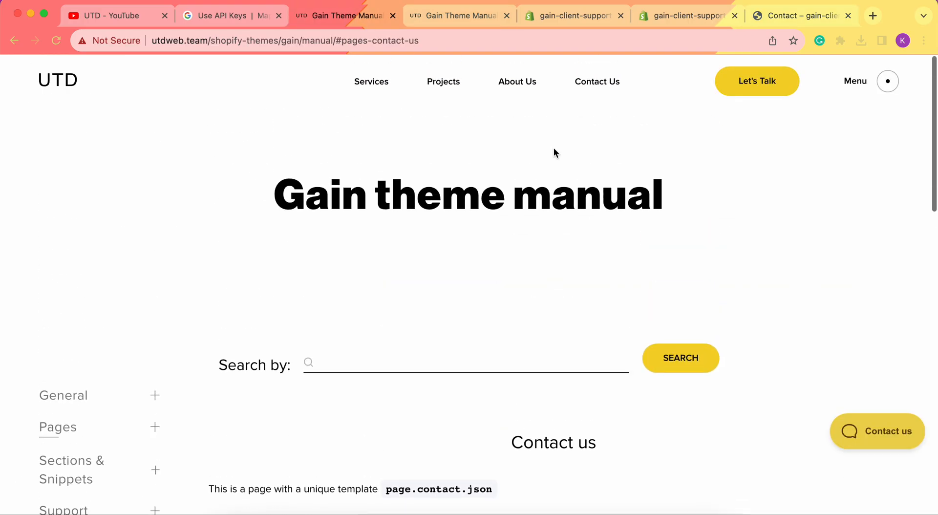
scroll(553, 152, "down", 3)
left_click(462, 11)
scroll(558, 281, "down", 6)
scroll(559, 284, "down", 12)
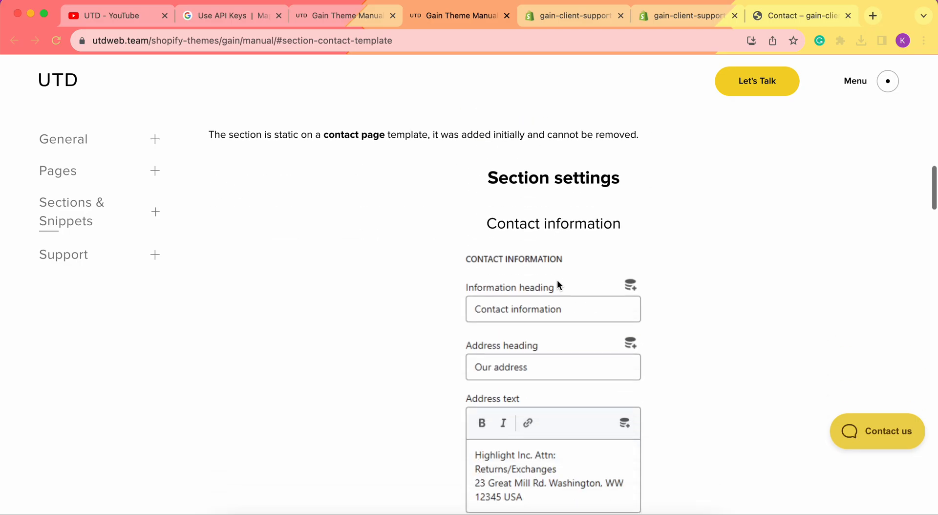